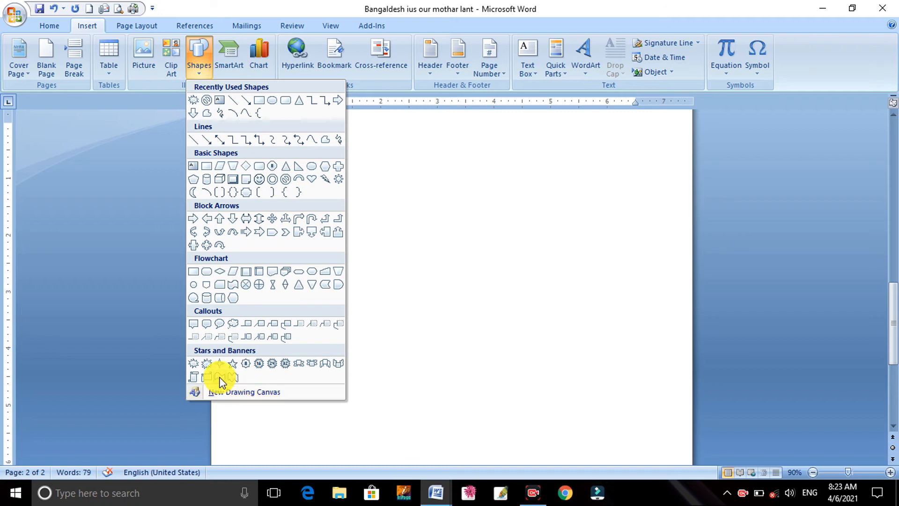
Draw a wave banner shape about 4.65" wide and 3.52" high in the middle of the blank page
click(220, 379)
mouse_move(302, 202)
mouse_down()
mouse_move(383, 283)
mouse_move(478, 416)
mouse_move(563, 413)
mouse_move(566, 401)
mouse_up()
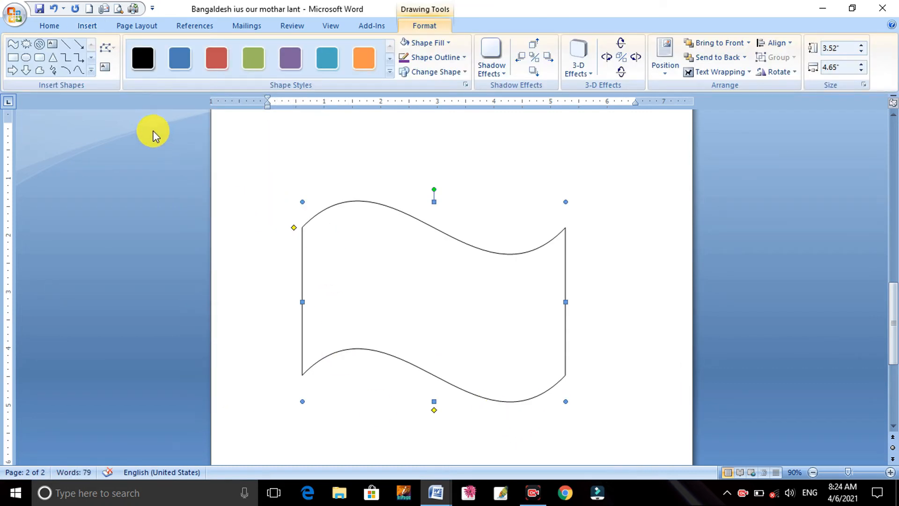
Draw a tall, thin rectangle as a flagpole against the wave's left edge, about 0.31" wide and 7.48" high
click(100, 26)
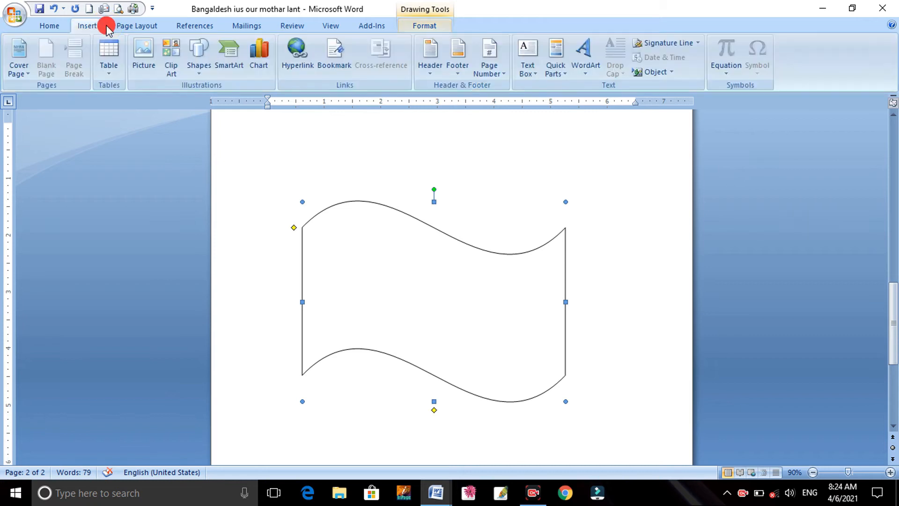
click(198, 64)
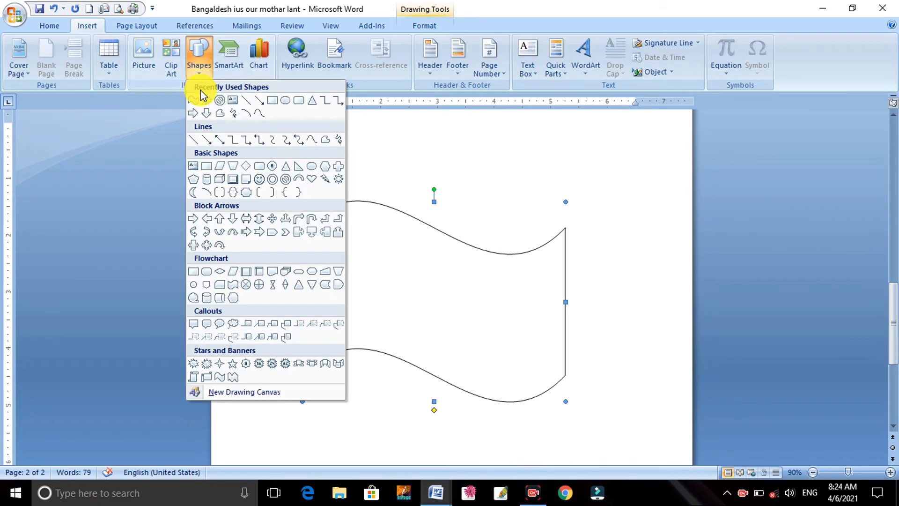
click(272, 100)
mouse_move(285, 180)
mouse_down()
mouse_move(303, 335)
mouse_move(301, 490)
mouse_move(311, 419)
mouse_move(304, 354)
mouse_move(303, 386)
mouse_up()
scroll(381, 331, up, 10)
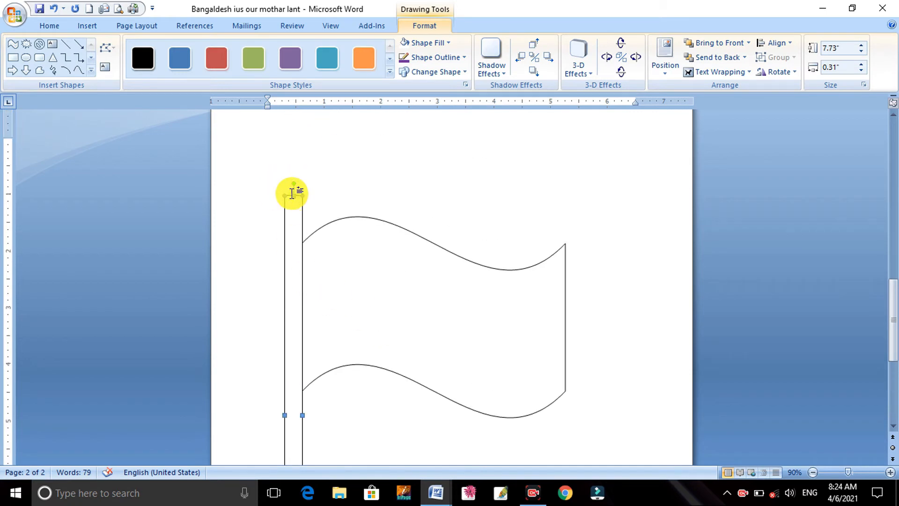
drag(292, 195, 293, 210)
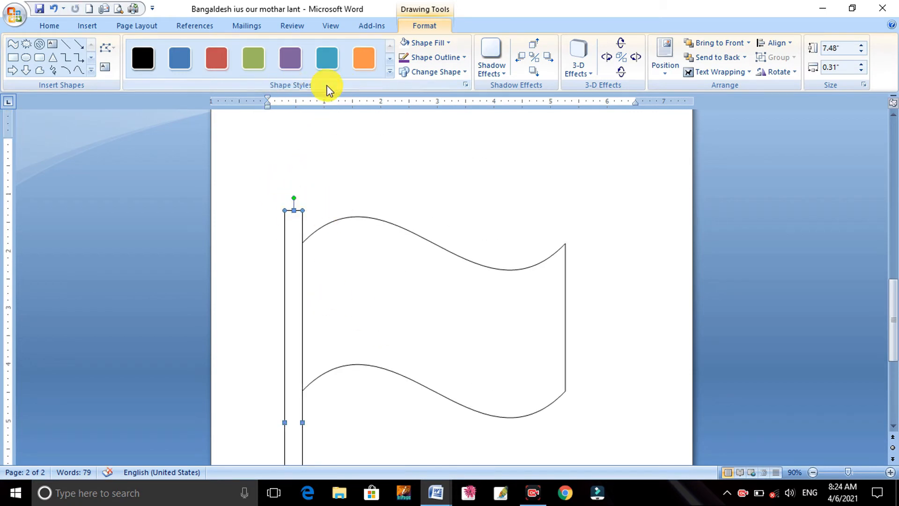
Draw an ellipse about 0.54" wide and 0.3" high as a cap on the pole's upper end and fill it black
click(420, 42)
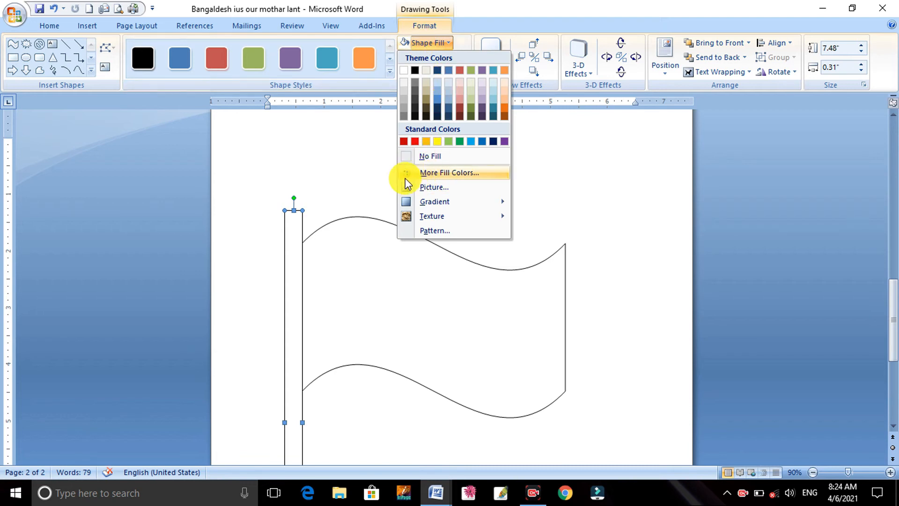
click(26, 58)
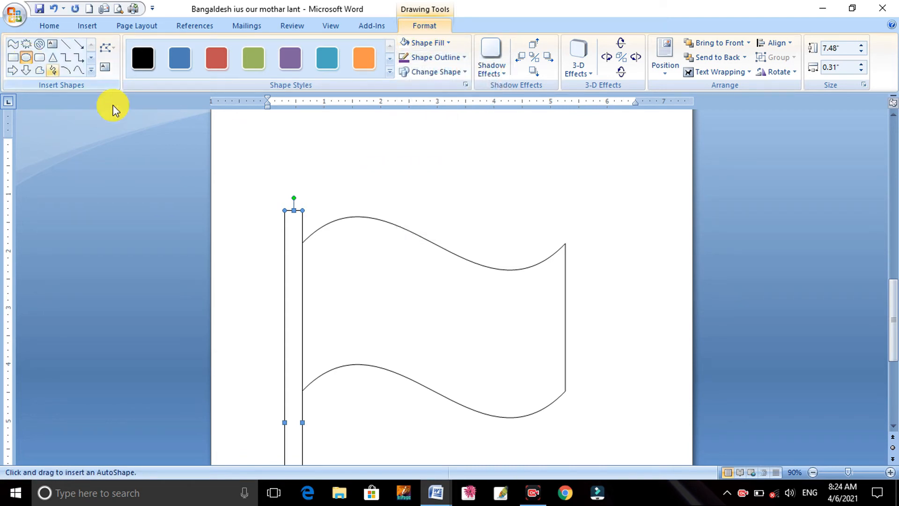
scroll(307, 211, up, 5)
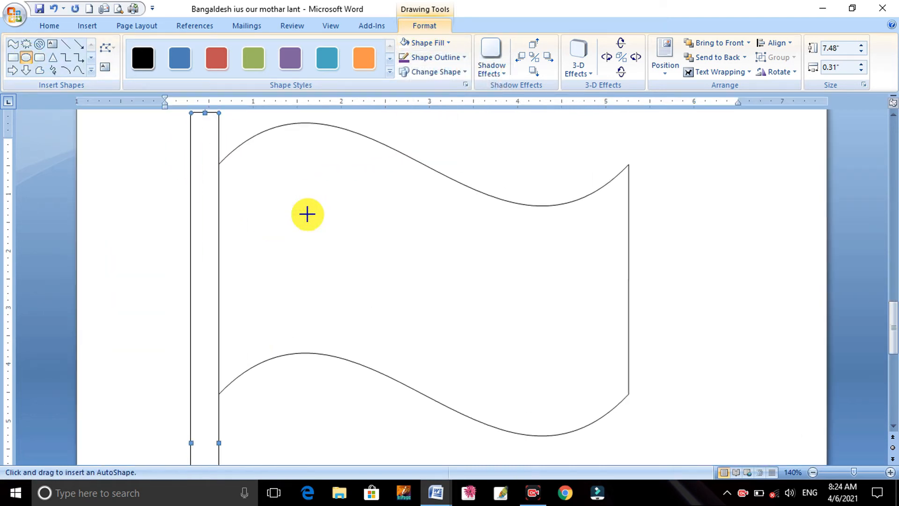
scroll(223, 244, up, 5)
scroll(209, 225, up, 3)
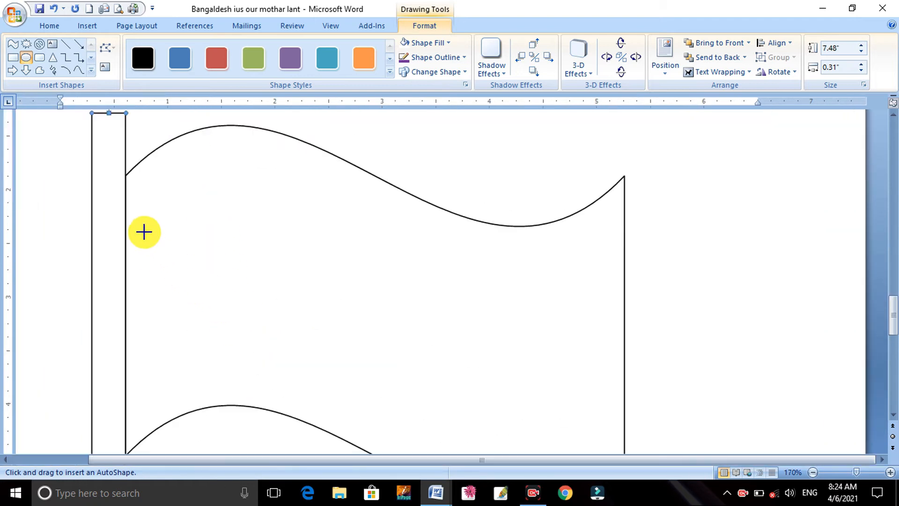
scroll(145, 231, up, 5)
drag(80, 357, 139, 389)
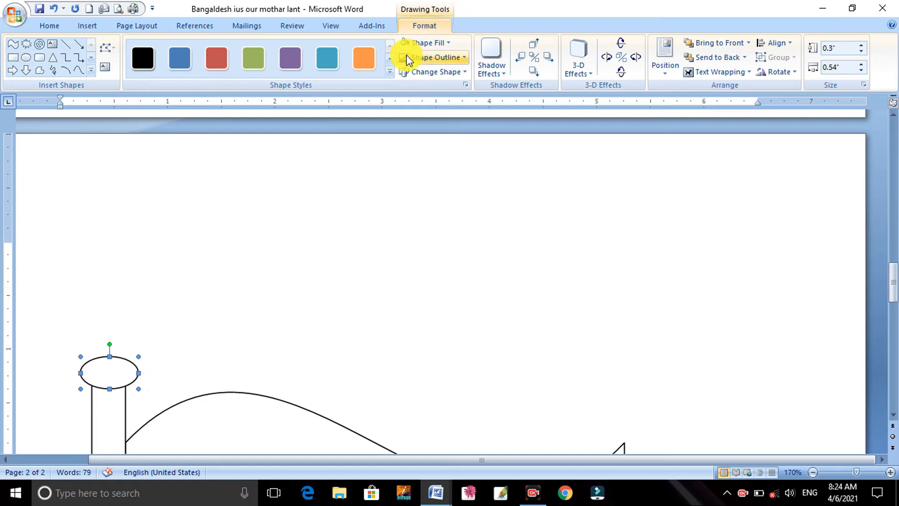
click(433, 42)
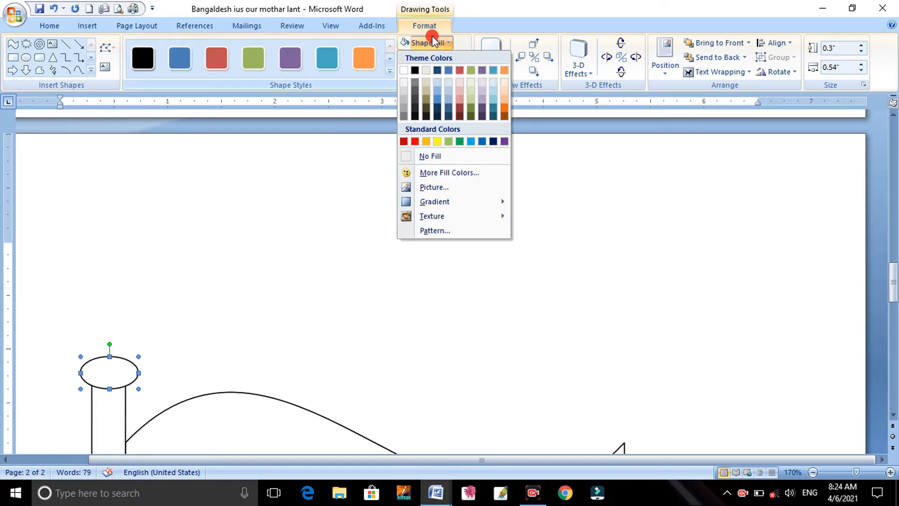
click(415, 70)
Fill the flagpole rectangle with a dark brown theme color and remove its outline
scroll(278, 184, down, 4)
click(124, 214)
click(409, 43)
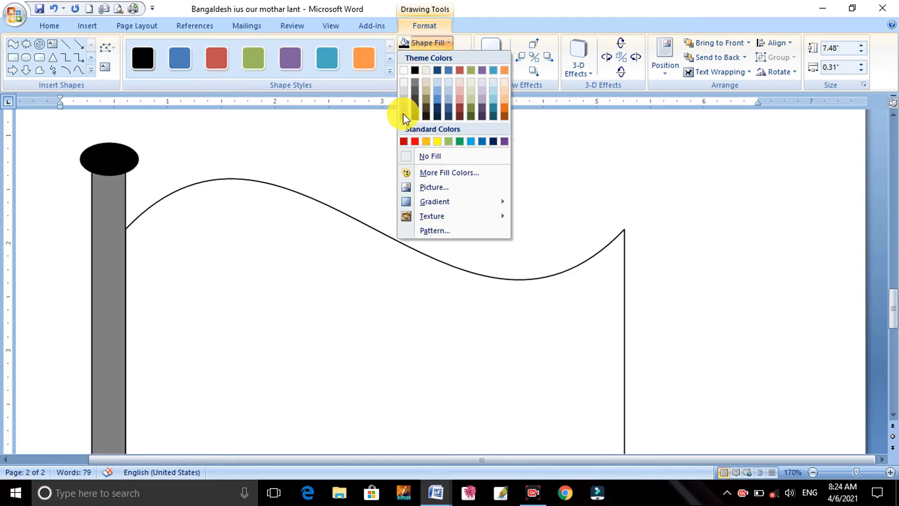
click(428, 113)
click(412, 60)
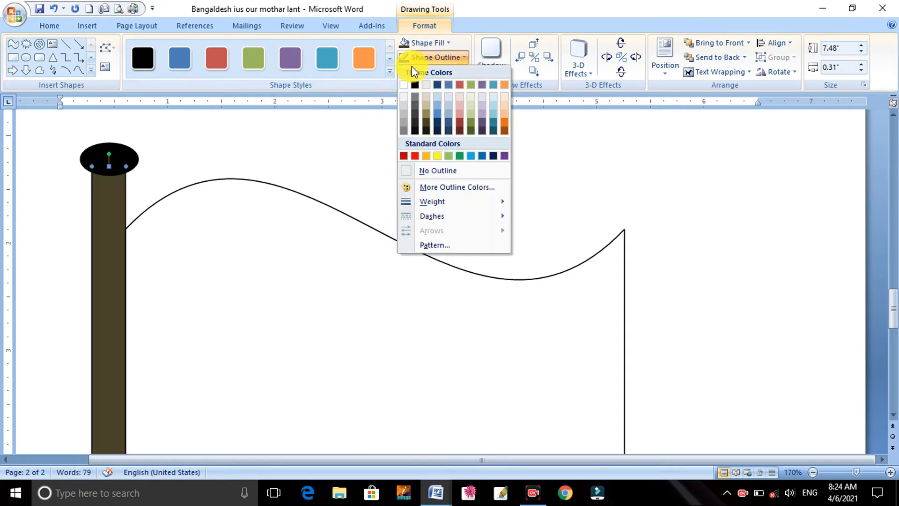
click(424, 172)
Fill the wave shape with a dark green chosen from the standard palette of additional fill colors
scroll(269, 181, down, 3)
click(266, 177)
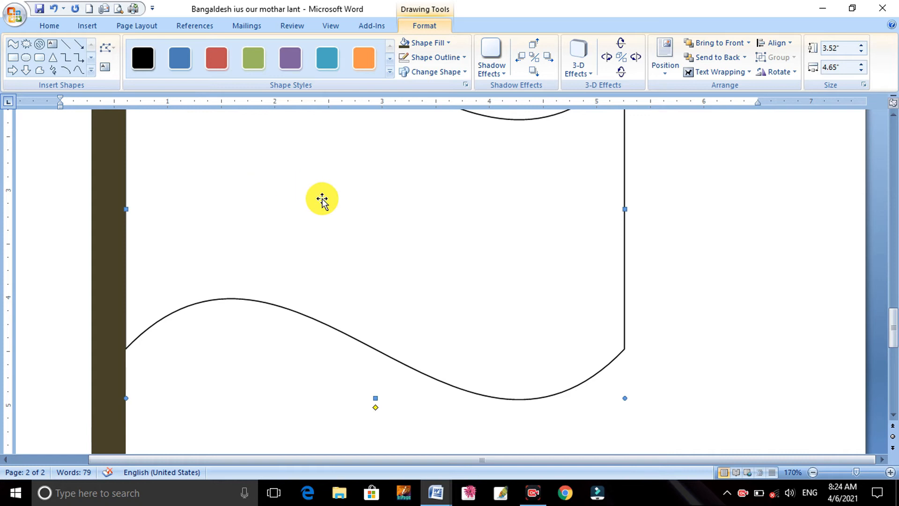
ctrl+scroll(322, 203, down, 5)
scroll(407, 241, down, 3)
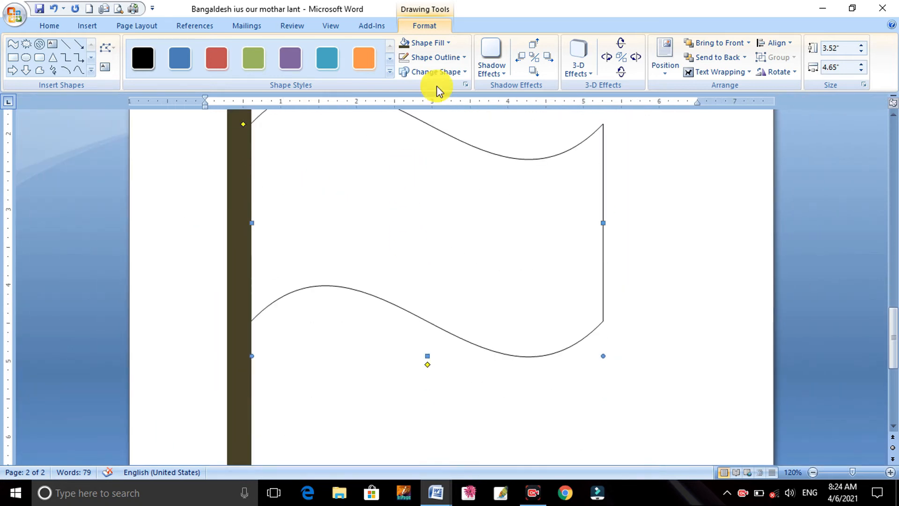
click(449, 43)
click(445, 175)
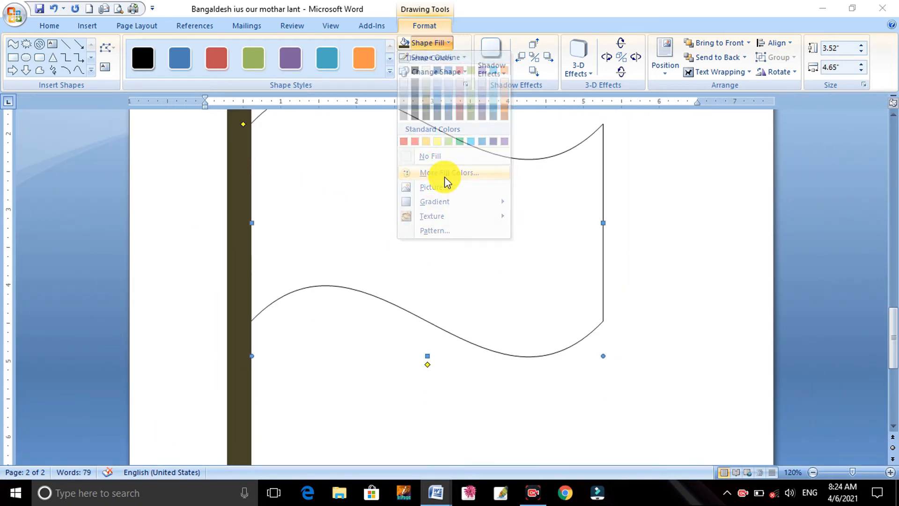
click(365, 201)
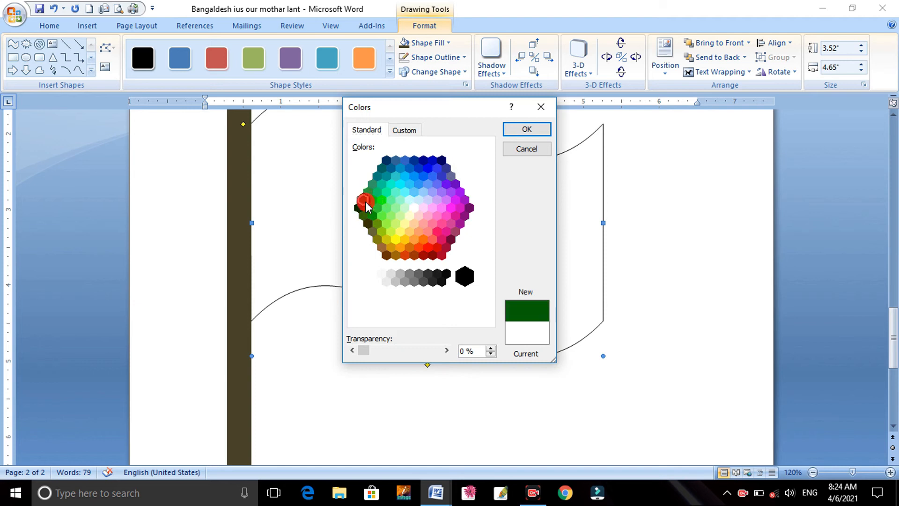
click(520, 129)
Draw an ellipse about 1.43" wide and 1.09" high in the middle of the green flag
ctrl+scroll(378, 212, down, 4)
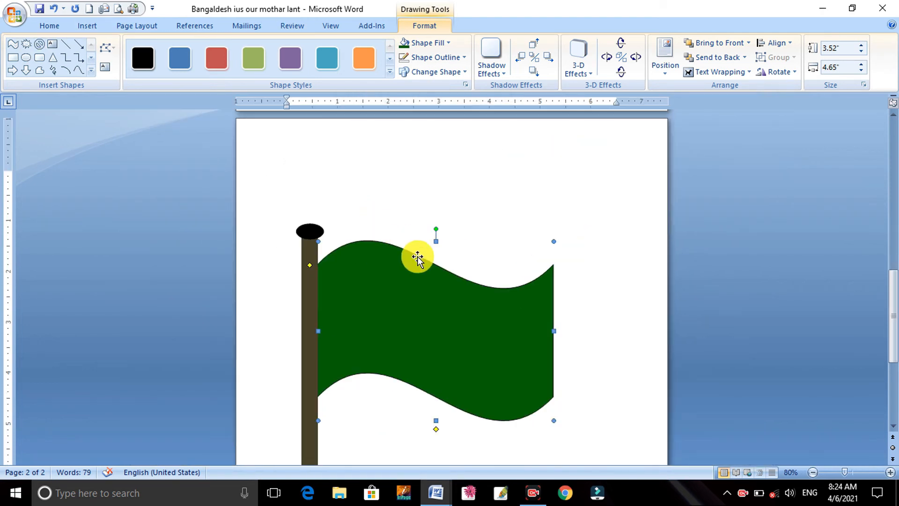
scroll(418, 257, down, 3)
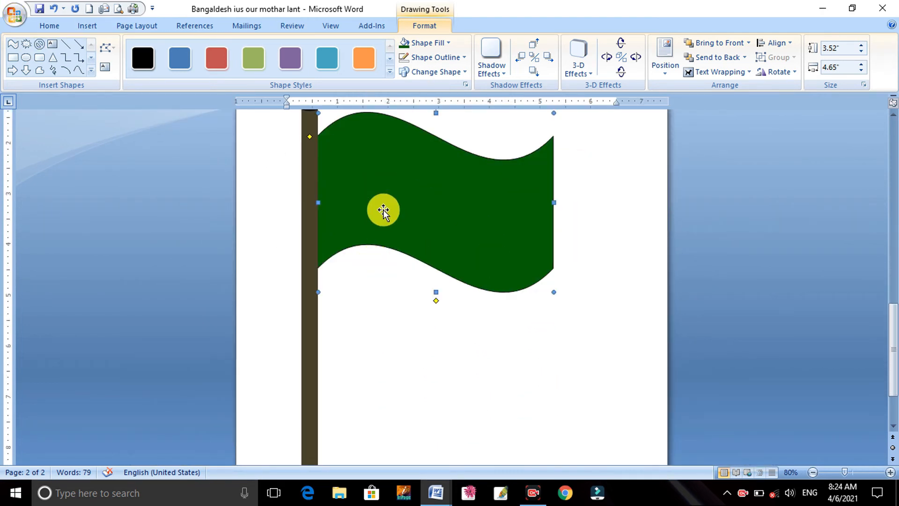
scroll(389, 216, up, 2)
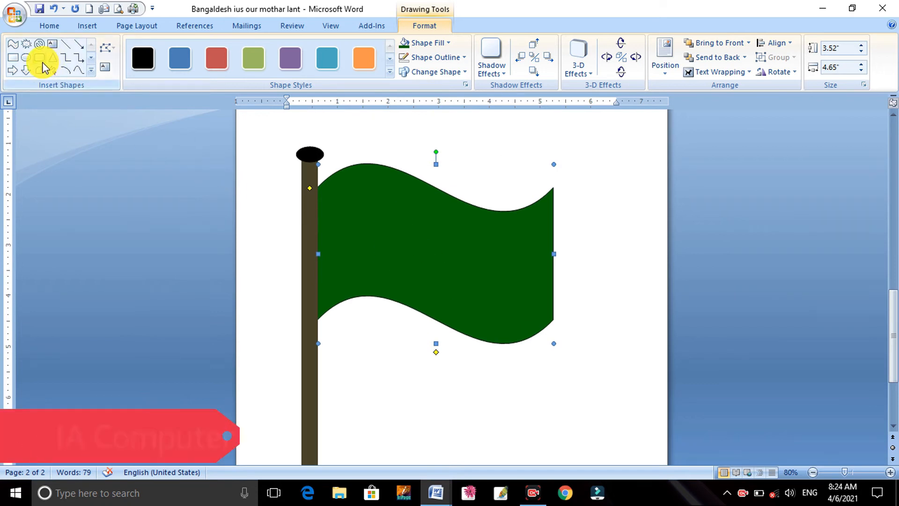
click(27, 59)
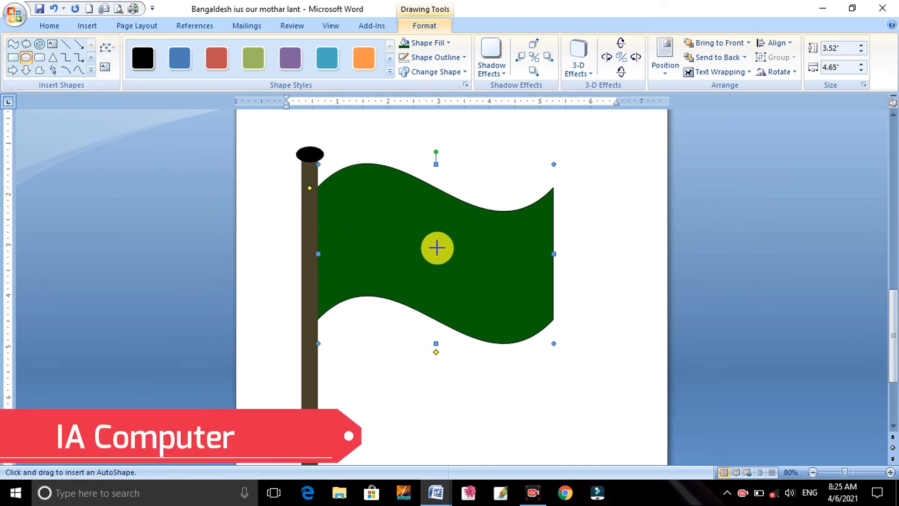
drag(400, 228, 473, 284)
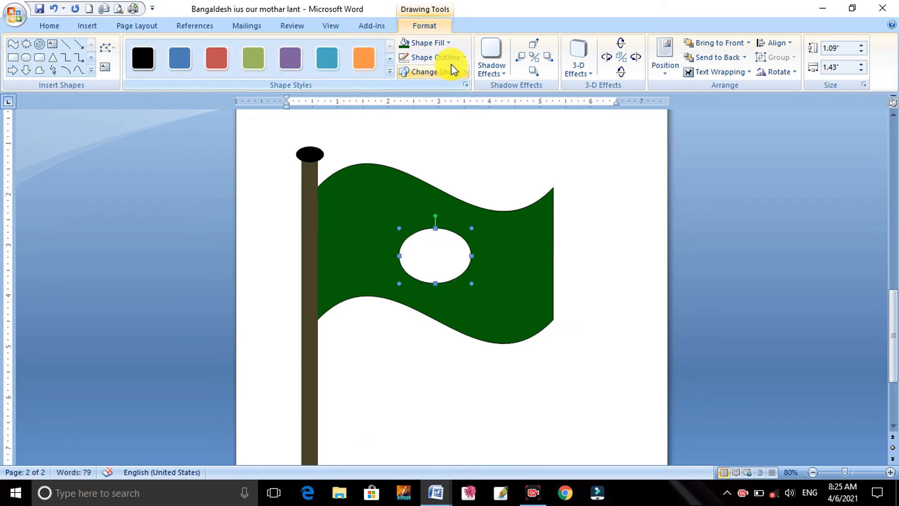
Fill the ellipse on the flag with standard red and remove its outline
click(447, 42)
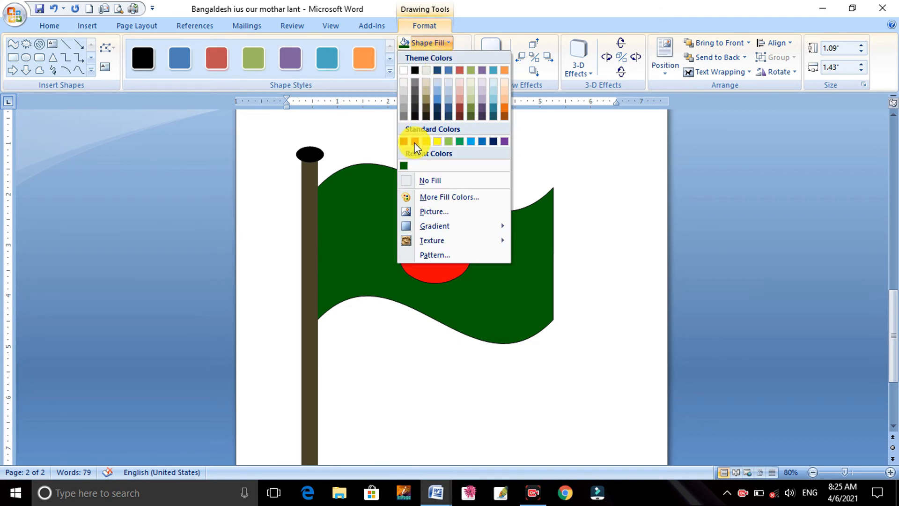
click(415, 141)
click(440, 58)
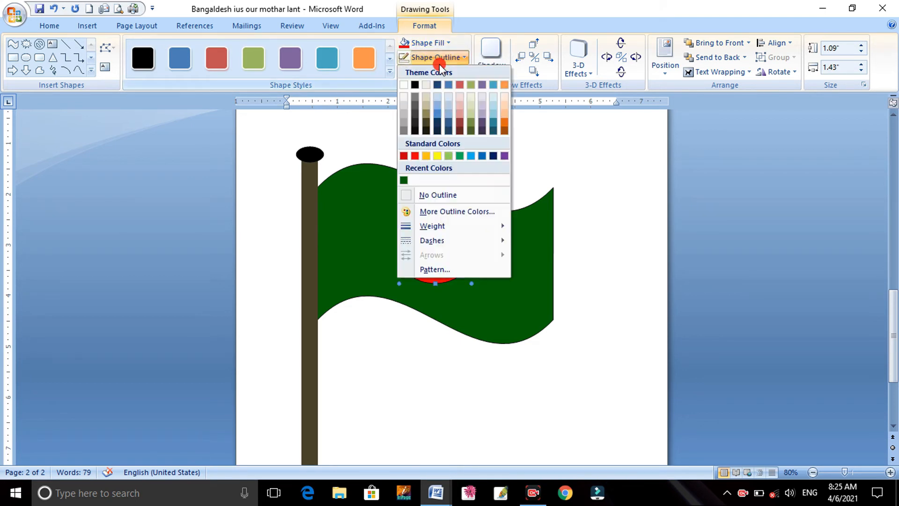
click(439, 196)
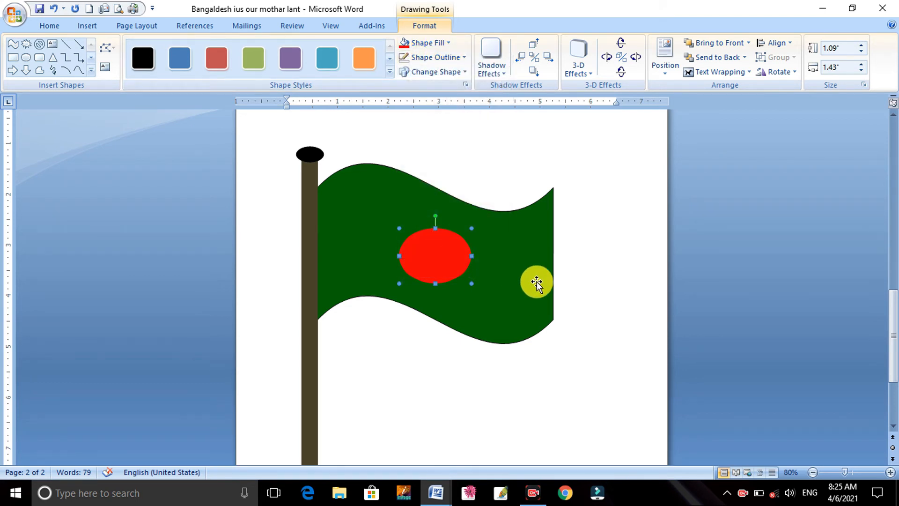
Enlarge the red ellipse to about 1.61" by 1.18" and shift it slightly toward the pole, then deselect it
click(475, 285)
click(460, 270)
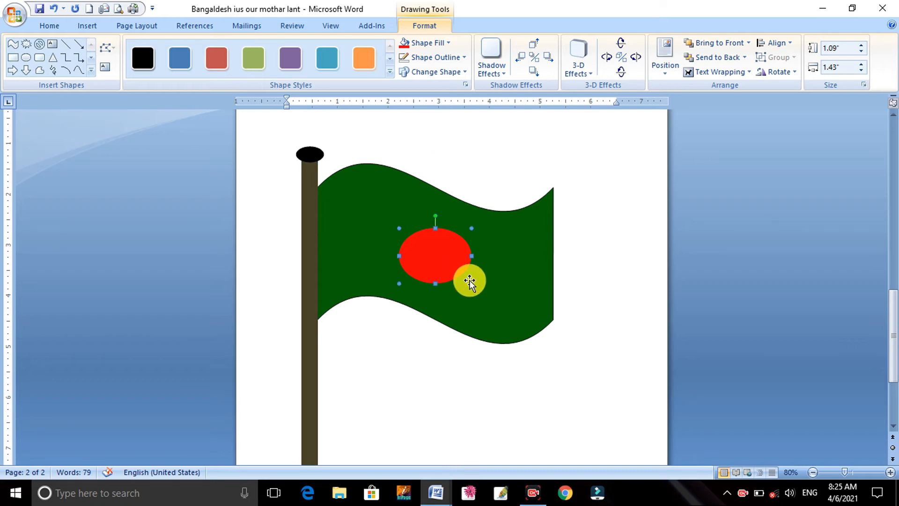
drag(486, 300, 481, 288)
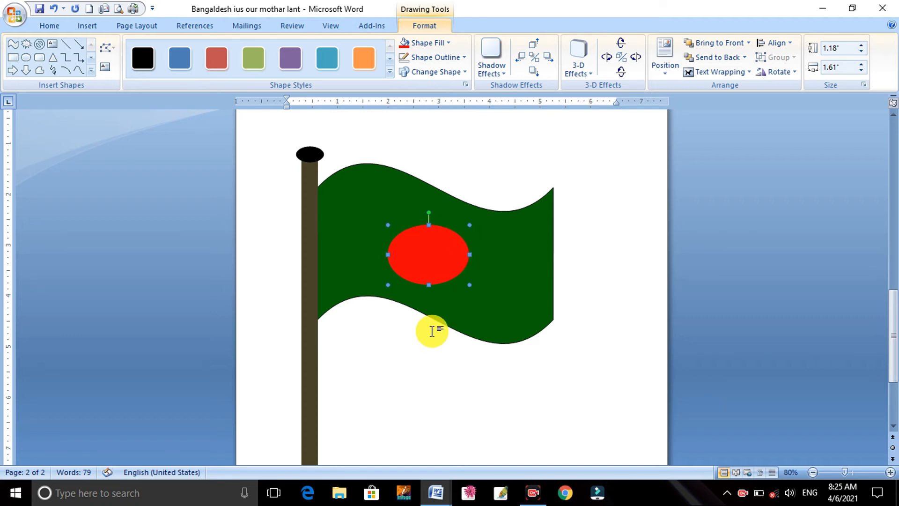
click(399, 372)
Build a two-tier base under the pole from a rectangle about 2.01" by 0.4" and a copy beneath it widened to about 2.97"
scroll(401, 372, down, 1)
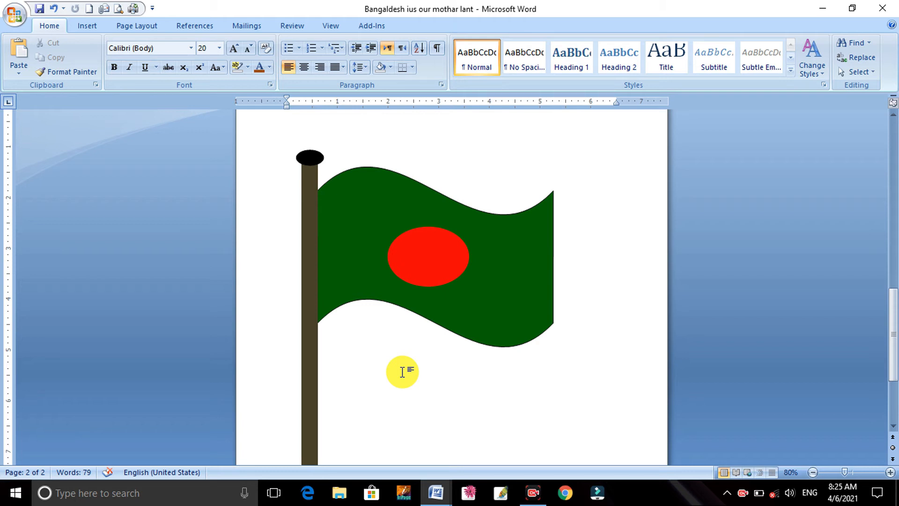
scroll(406, 372, down, 5)
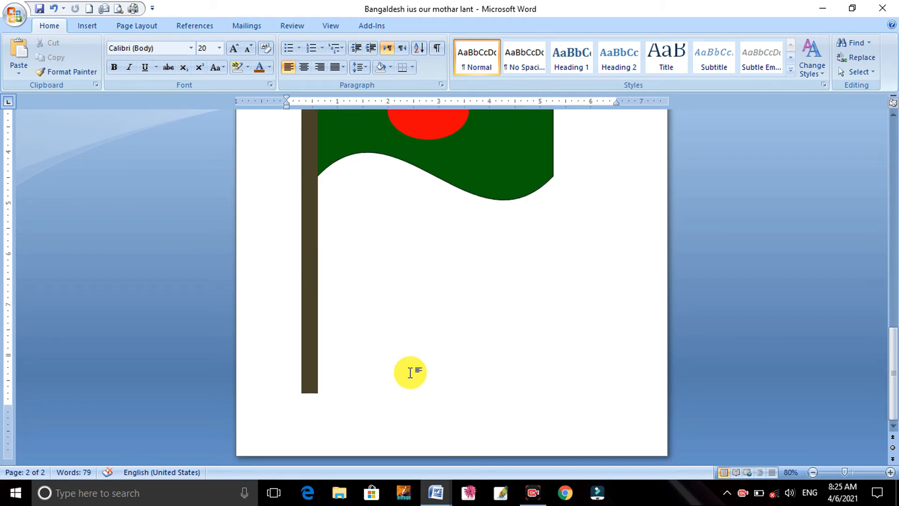
click(92, 26)
click(204, 56)
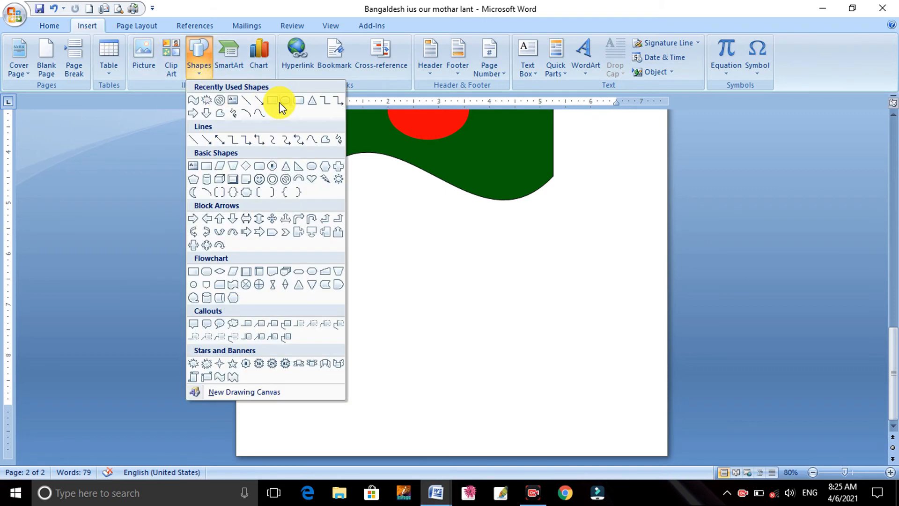
click(279, 101)
click(197, 69)
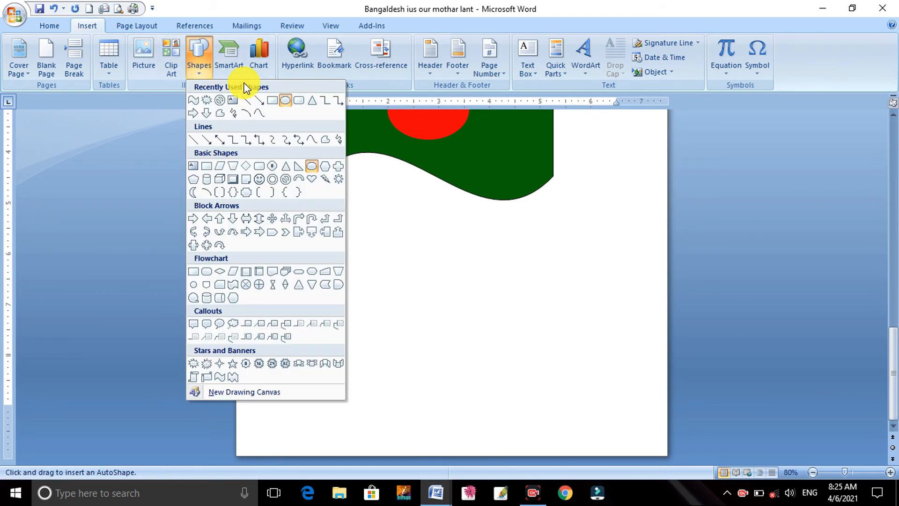
click(272, 101)
drag(250, 390, 329, 419)
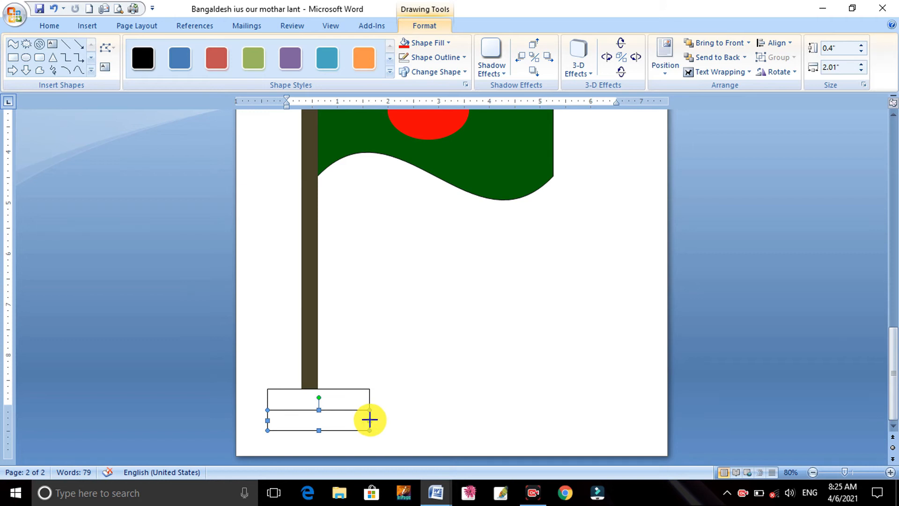
mouse_move(390, 421)
mouse_down()
mouse_move(403, 420)
mouse_move(395, 420)
mouse_up()
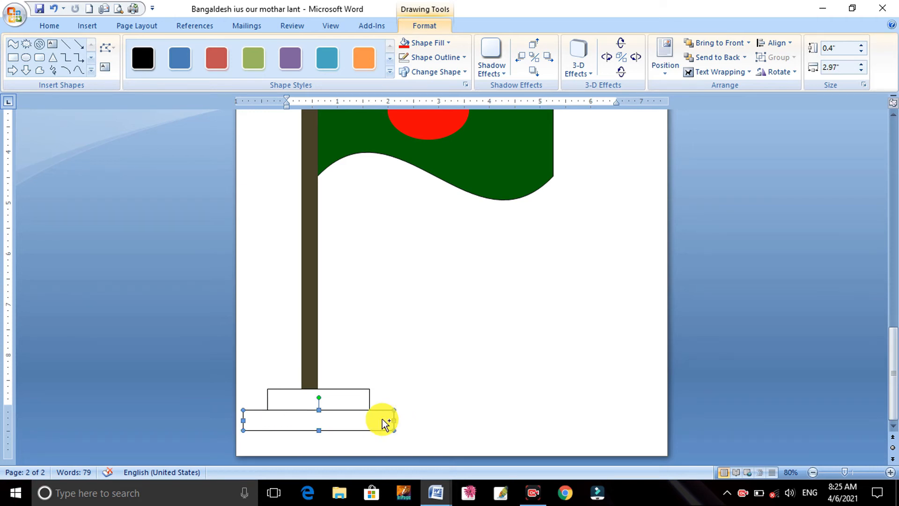
Apply the solid black shape style to both base rectangles together
click(331, 394)
shift+click(337, 420)
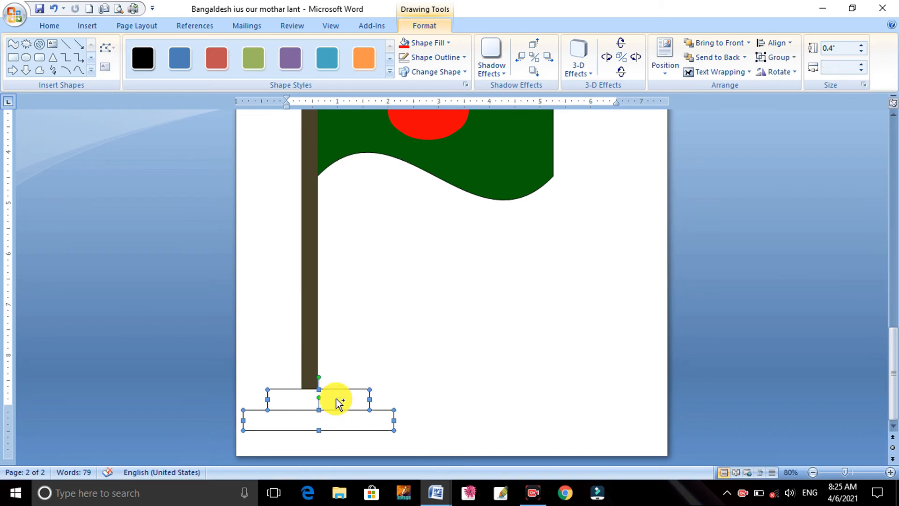
click(390, 72)
click(146, 61)
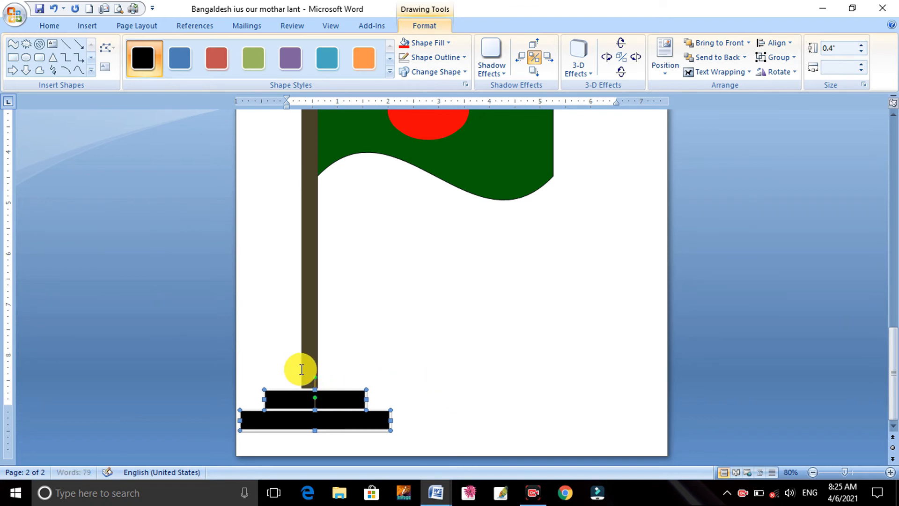
Deselect the base rectangles and look over the whole flag drawing from the top of the pole to the base
click(368, 337)
scroll(369, 337, up, 4)
scroll(373, 350, down, 2)
scroll(373, 350, down, 2)
scroll(372, 349, up, 10)
scroll(374, 348, down, 10)
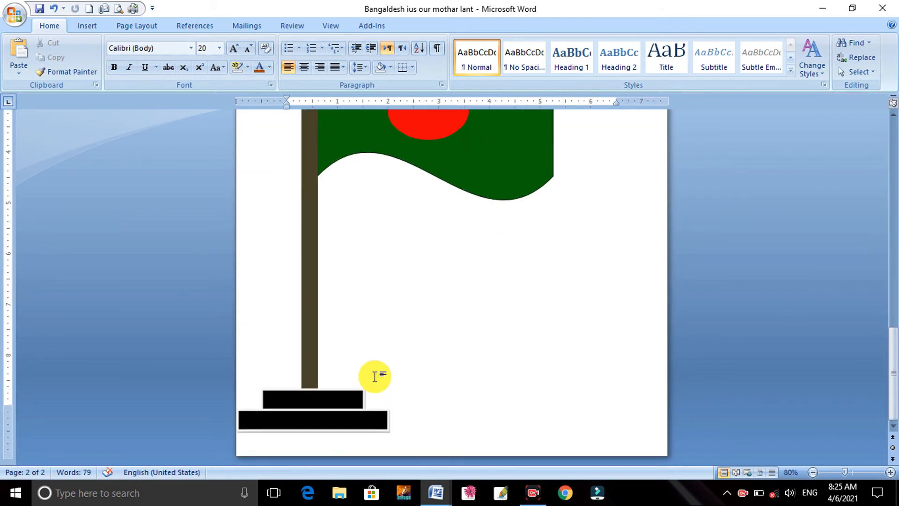
scroll(374, 376, up, 6)
scroll(375, 376, down, 5)
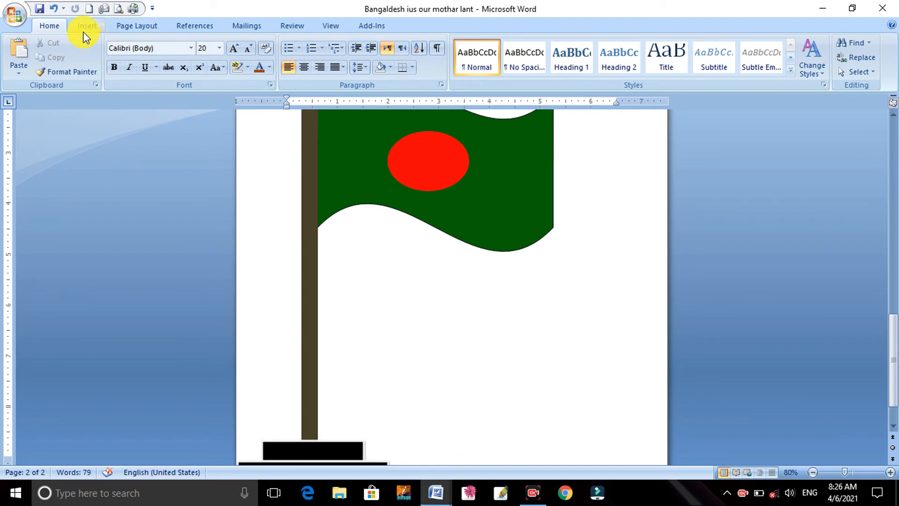
Draw a horizontal straight line about 4.81" long in the empty area below the flag, then deselect it
click(85, 29)
click(199, 70)
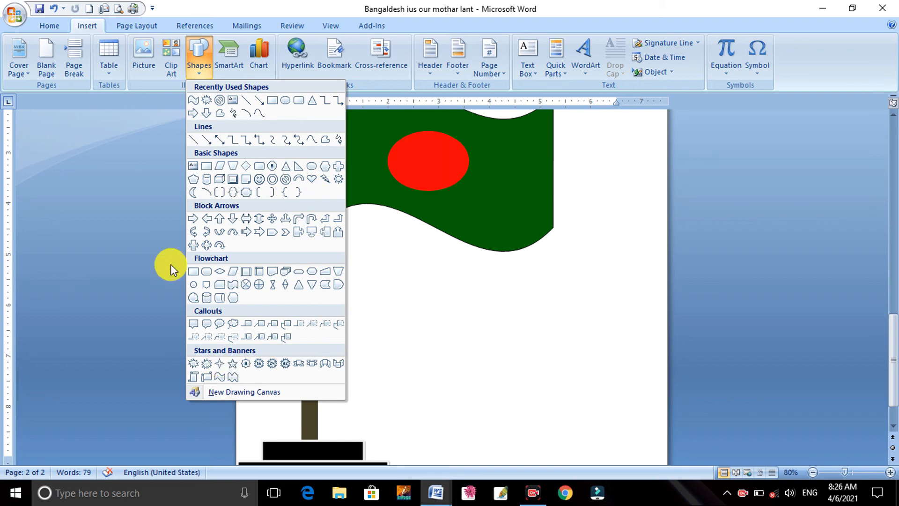
click(246, 102)
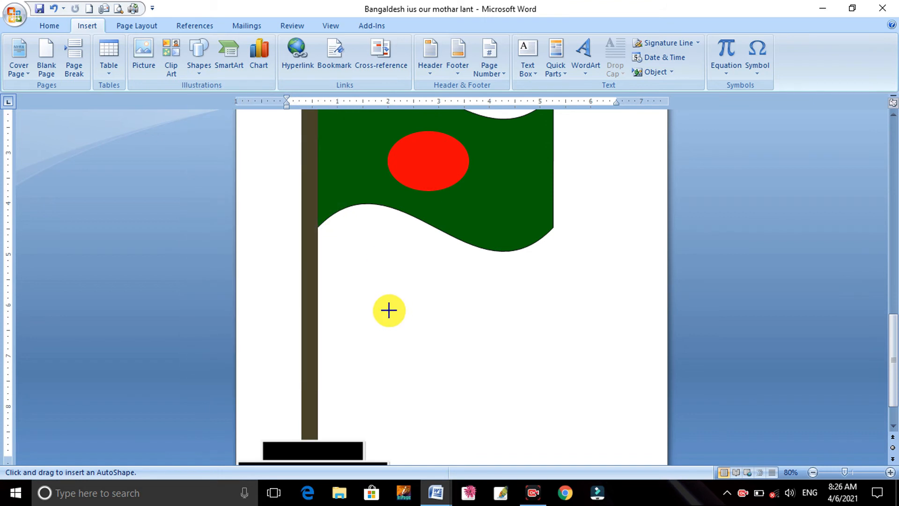
drag(374, 310, 537, 313)
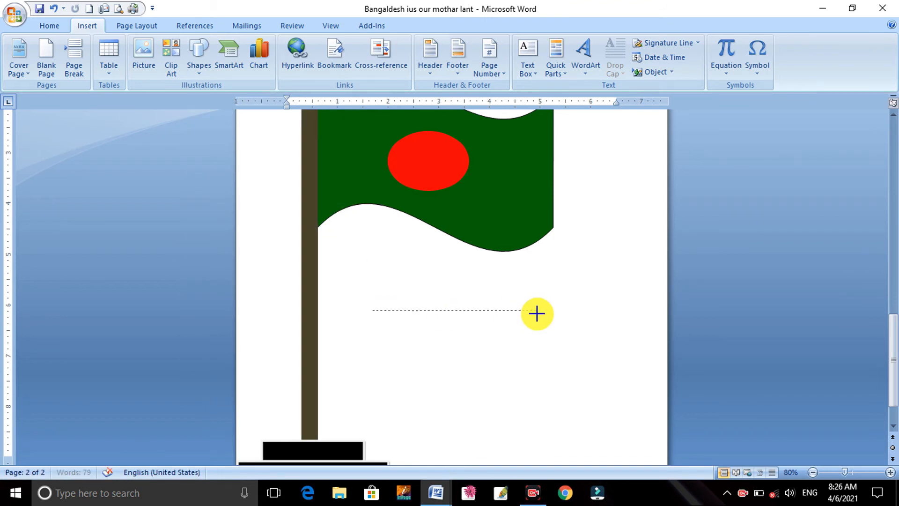
mouse_move(534, 313)
mouse_down()
mouse_move(496, 310)
mouse_move(616, 310)
mouse_up()
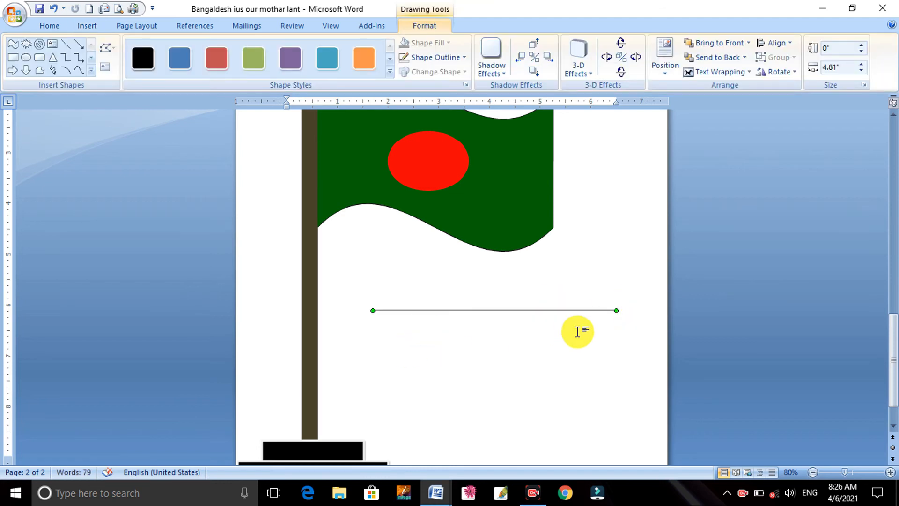
click(534, 342)
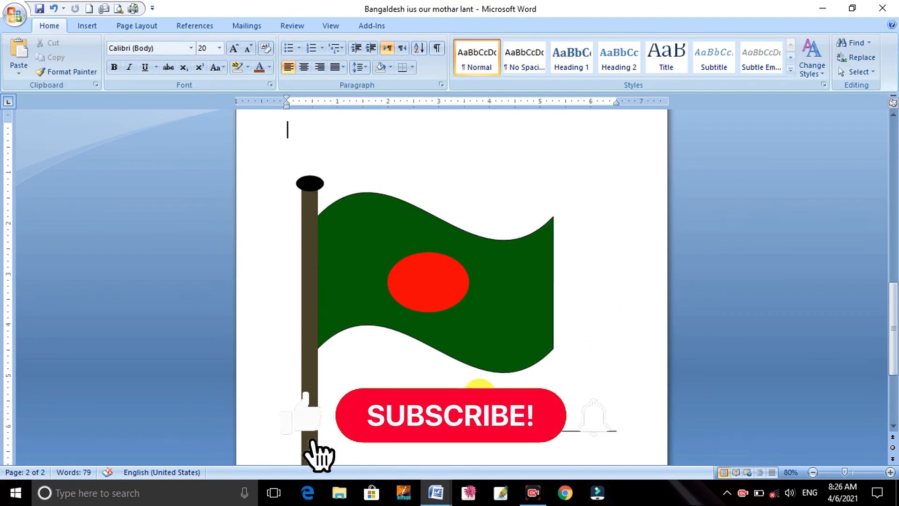
Shorten the horizontal line below the flag to about half its length by pulling in its far end, then deselect it
scroll(459, 364, down, 3)
click(418, 328)
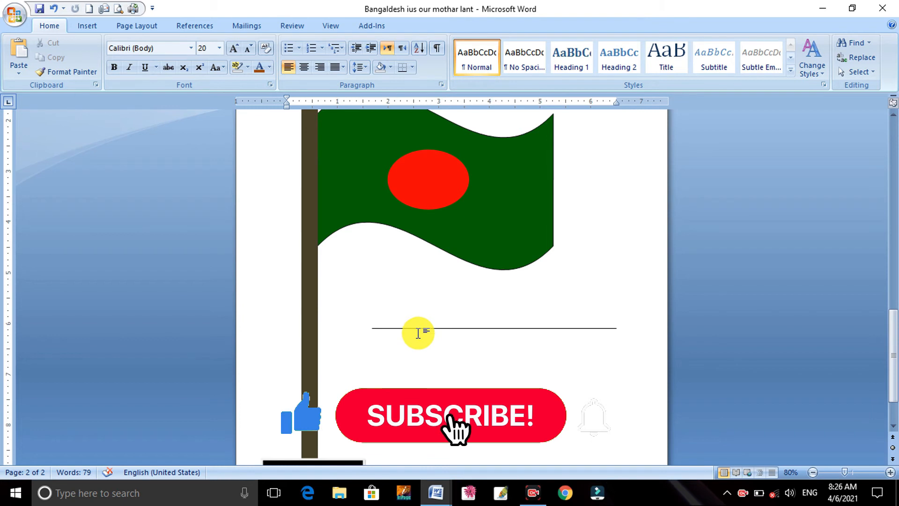
click(421, 328)
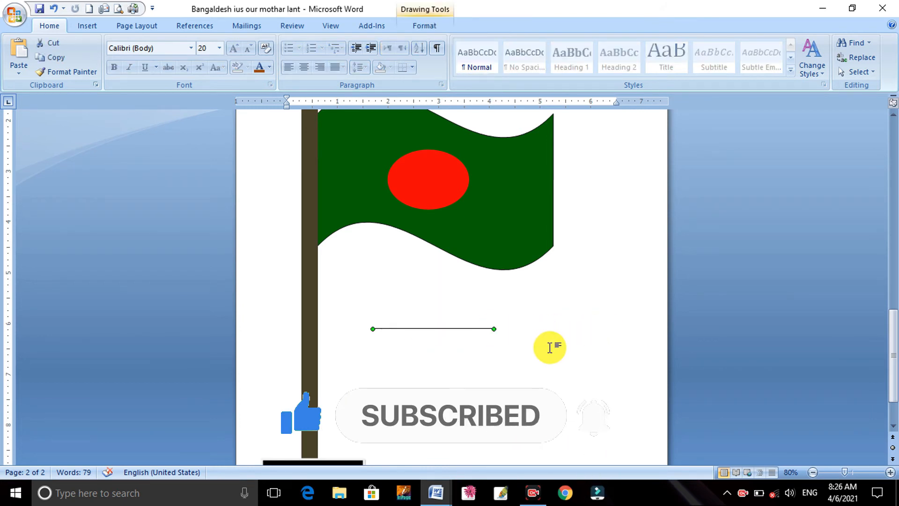
click(549, 347)
scroll(548, 347, up, 8)
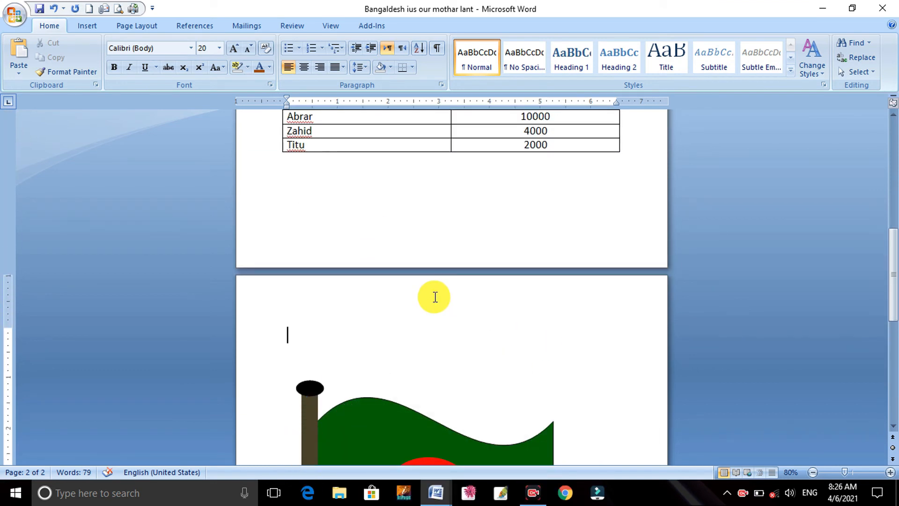
click(87, 26)
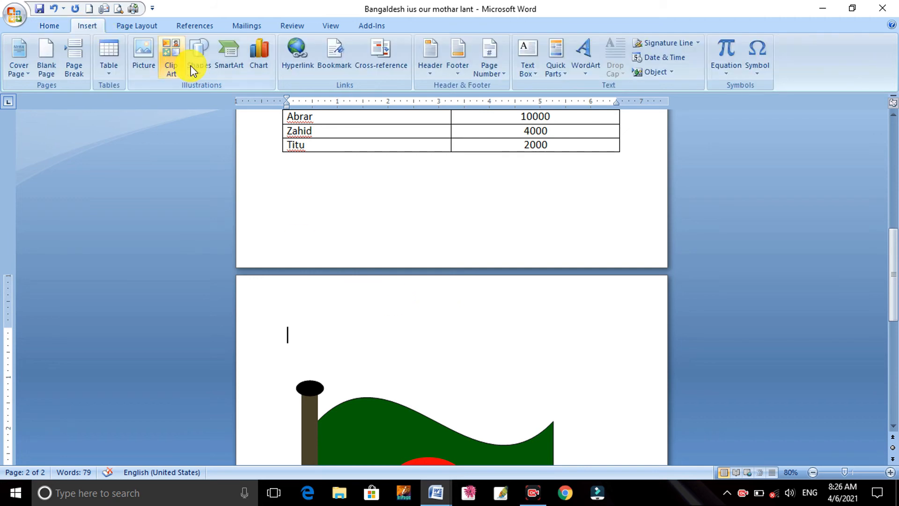
click(199, 63)
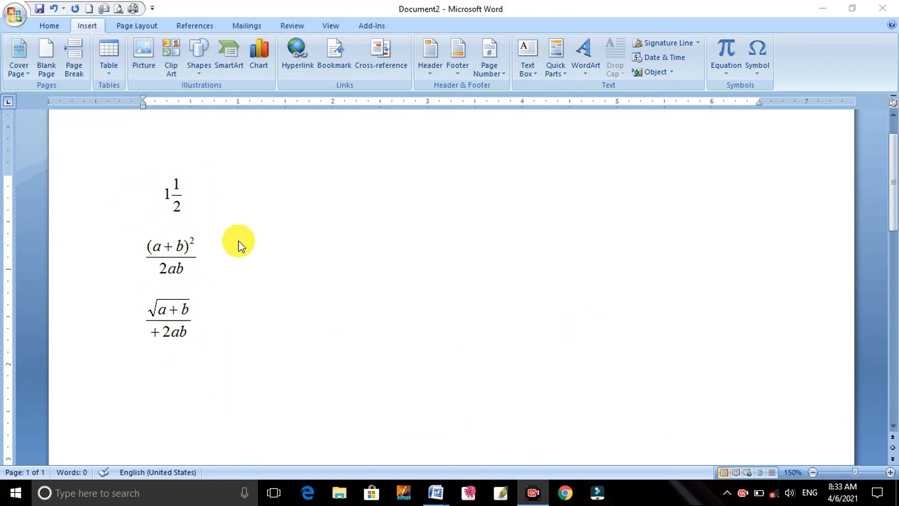
In Document2, insert a Microsoft Equation 3.0 object beside the first equation containing the mixed number 1 1/2, built with a full-size vertical fraction
click(240, 197)
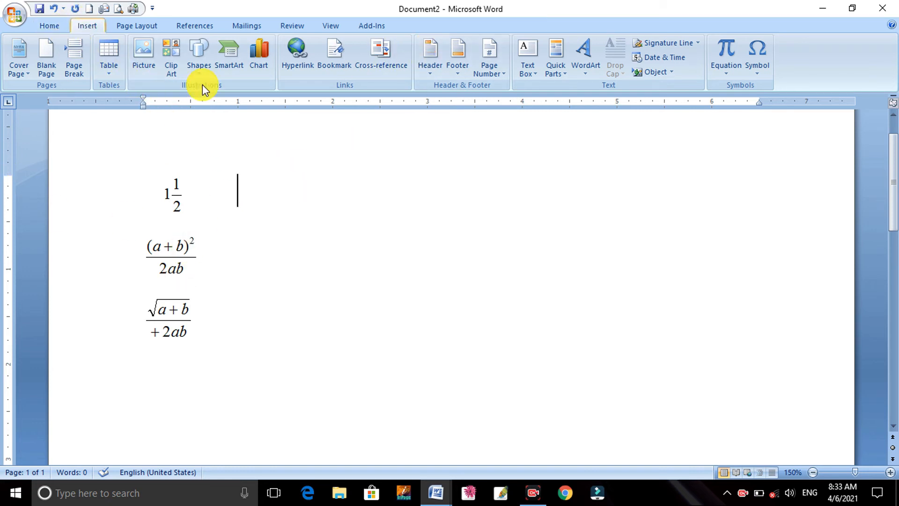
click(654, 72)
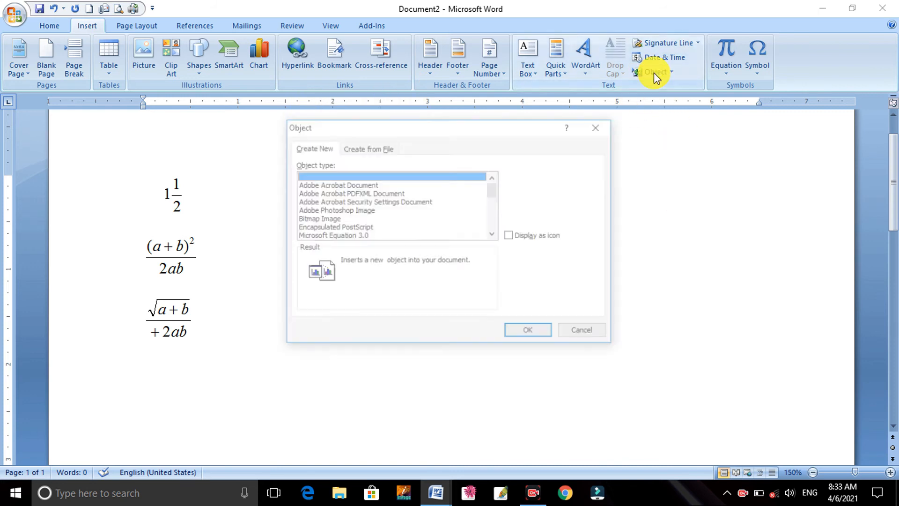
click(352, 237)
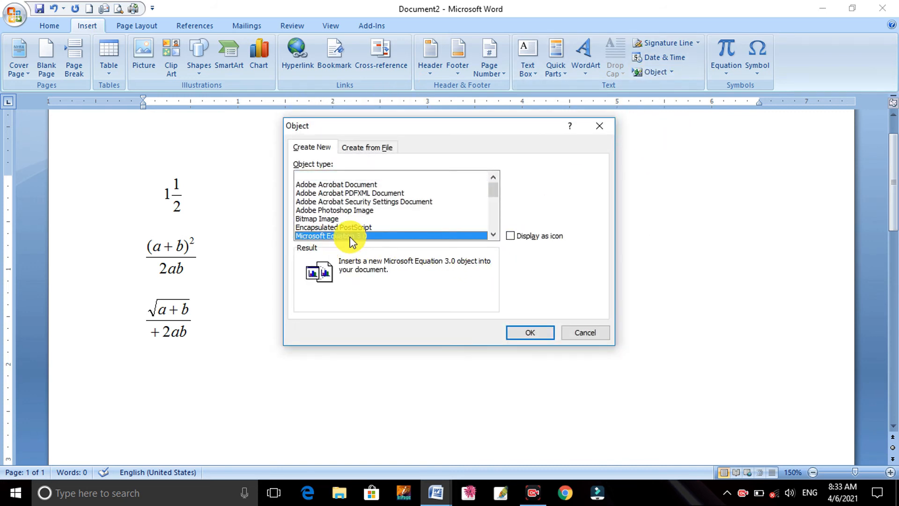
click(527, 333)
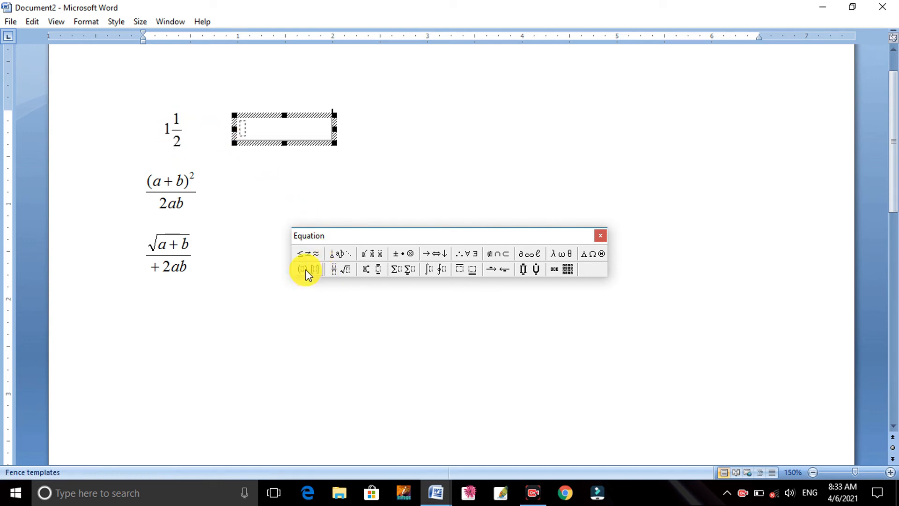
click(336, 272)
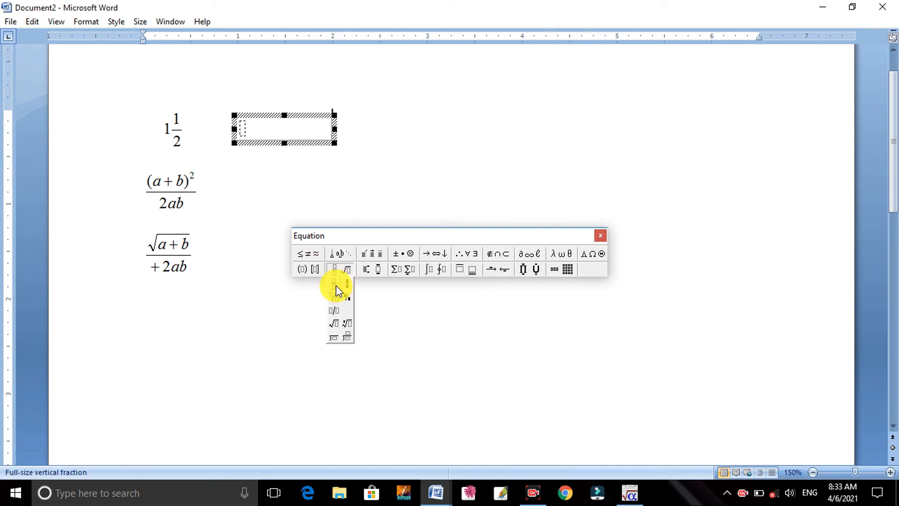
click(335, 286)
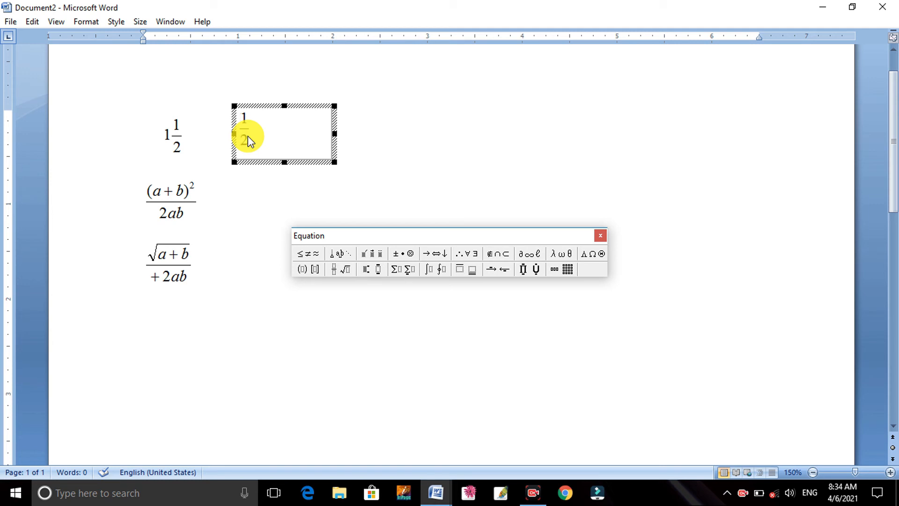
click(476, 180)
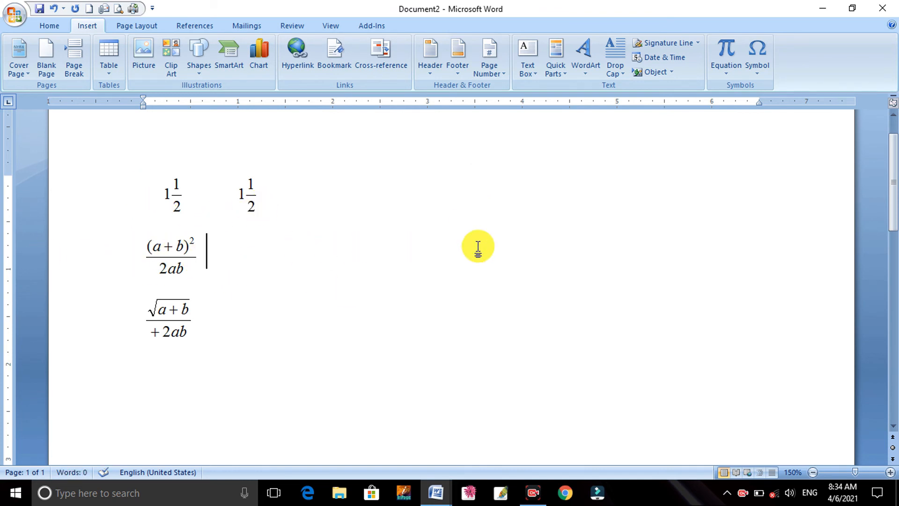
Insert a Microsoft Equation 3.0 object beside the second equation and add an empty full-size vertical fraction to it
click(642, 74)
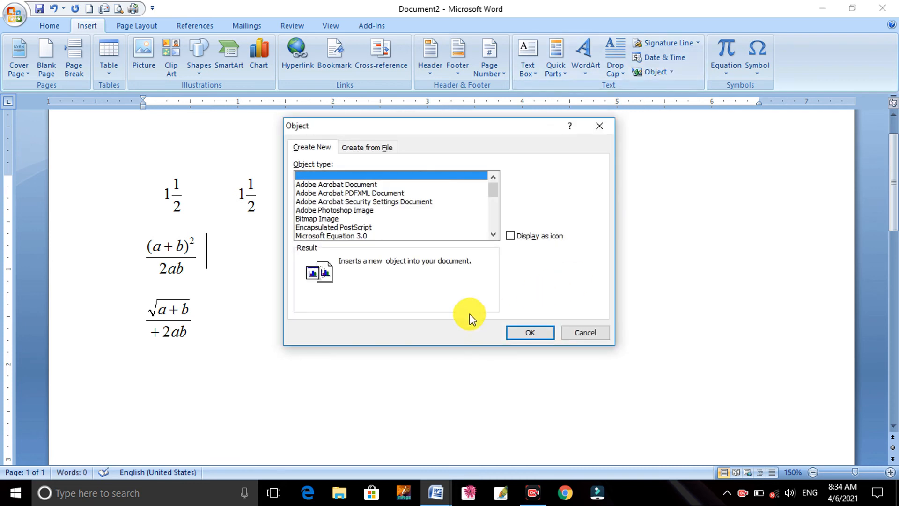
click(362, 236)
click(530, 332)
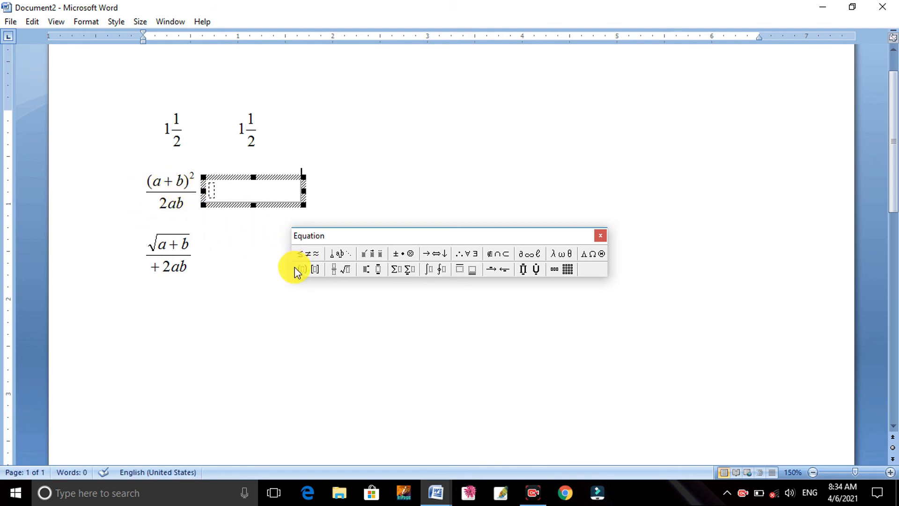
click(341, 271)
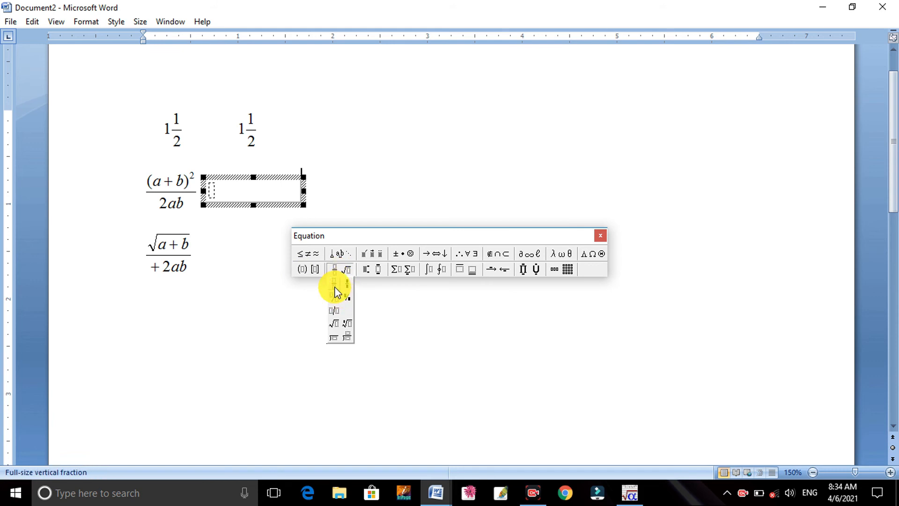
click(335, 288)
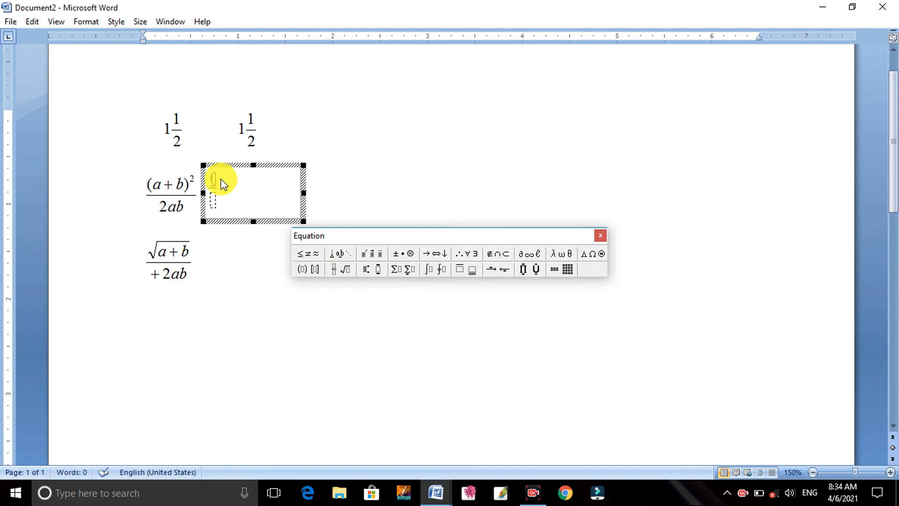
Enter (a+b) with superscript 2 as the numerator and 2ab as the denominator, then close the equation
text((a+b))
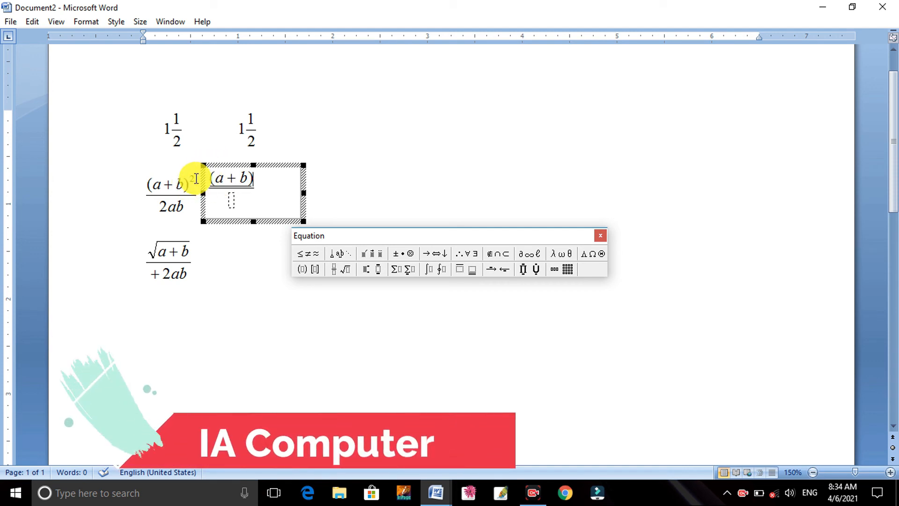
click(369, 272)
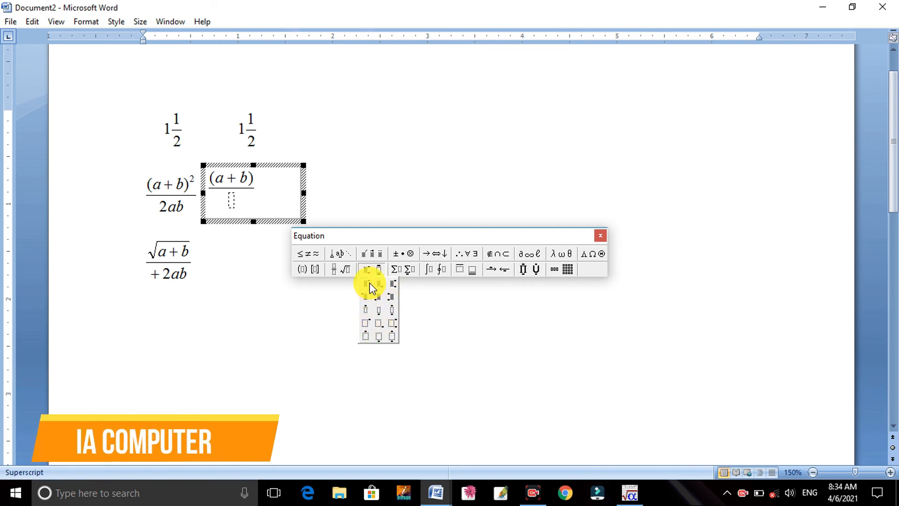
click(370, 284)
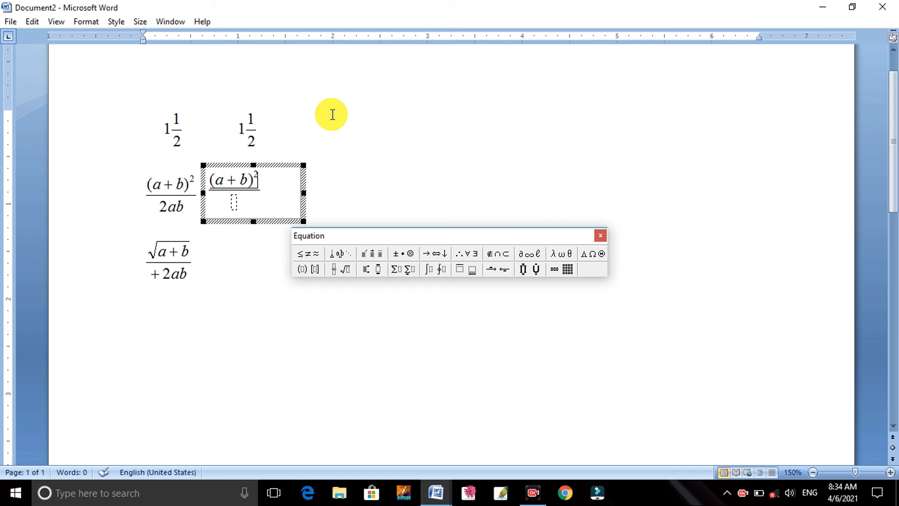
key(Tab)
text(2ab)
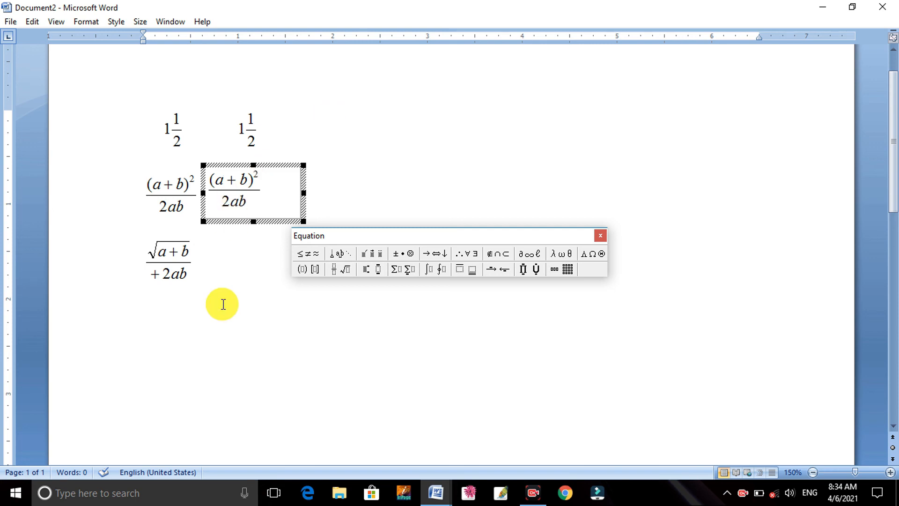
click(223, 305)
Insert a Microsoft Equation 3.0 object beside the square-root equation and add an empty full-size vertical fraction to it
click(170, 331)
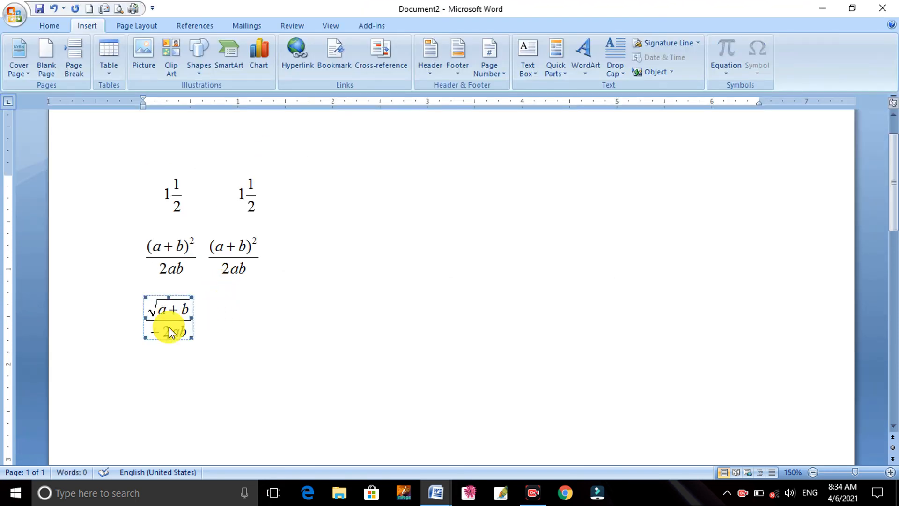
click(225, 324)
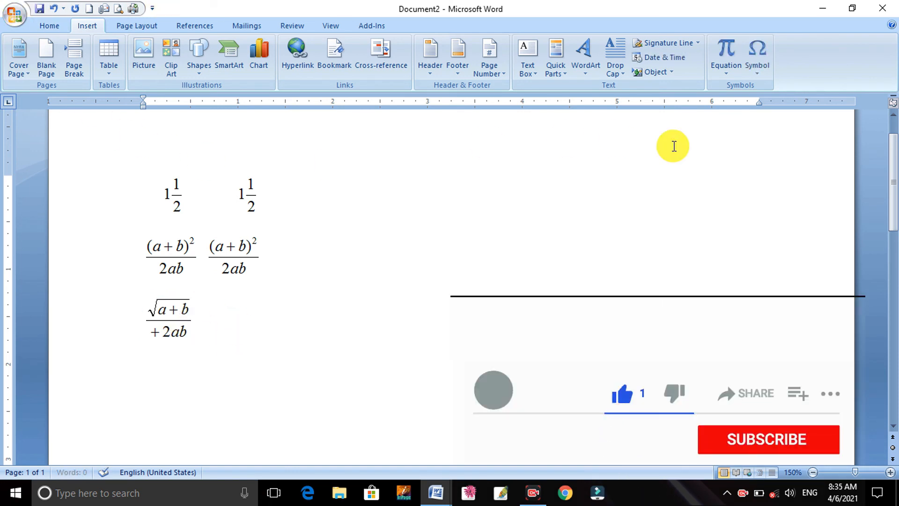
click(650, 74)
click(323, 236)
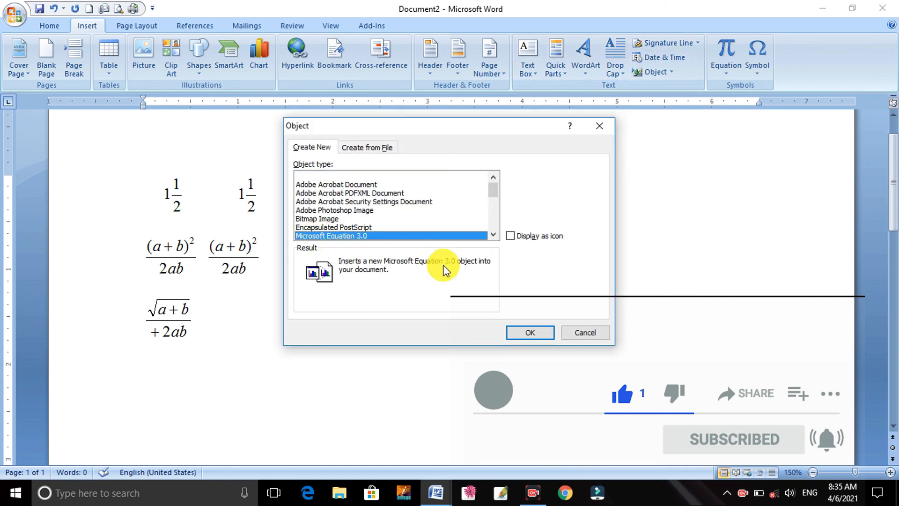
click(526, 333)
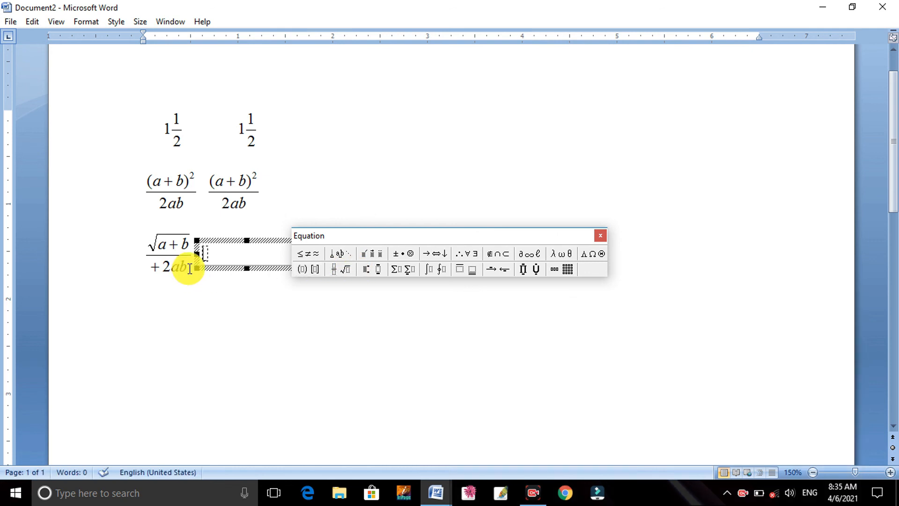
click(335, 270)
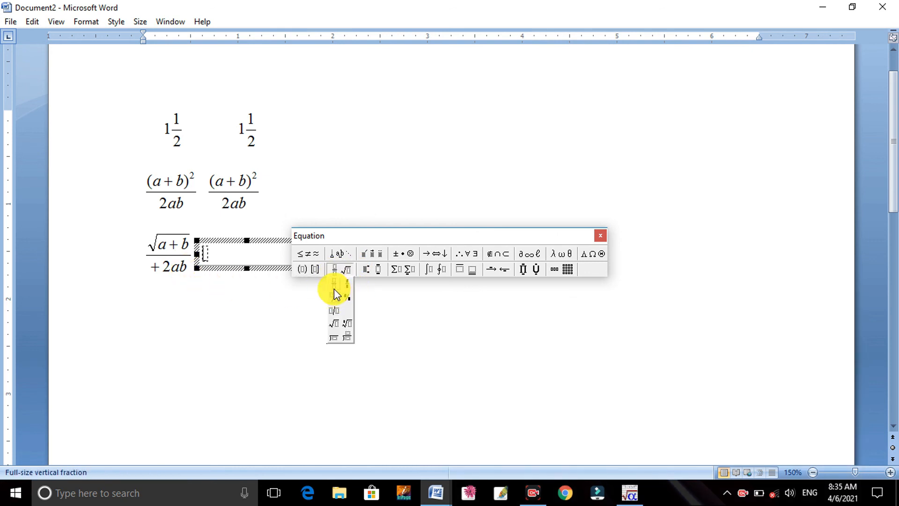
click(335, 283)
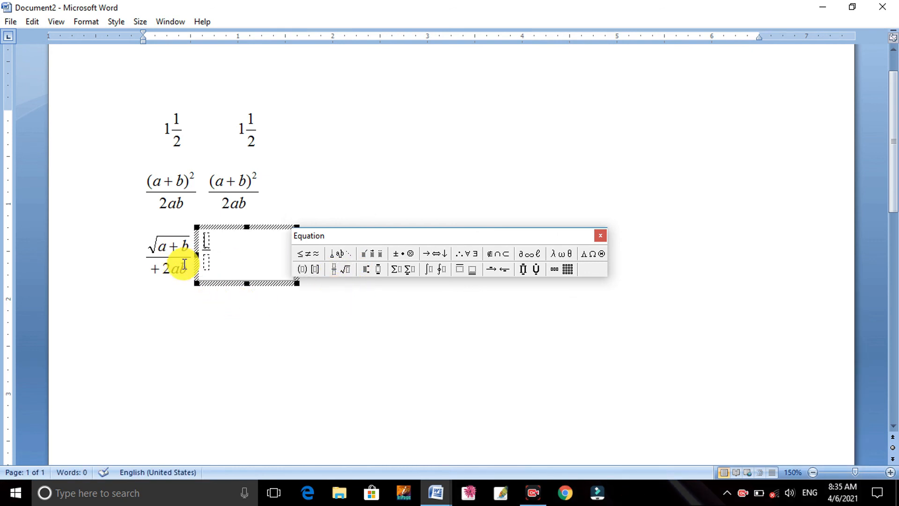
Fill the numerator with the square root of a+b and the denominator with +2ab, then close the equation
click(339, 274)
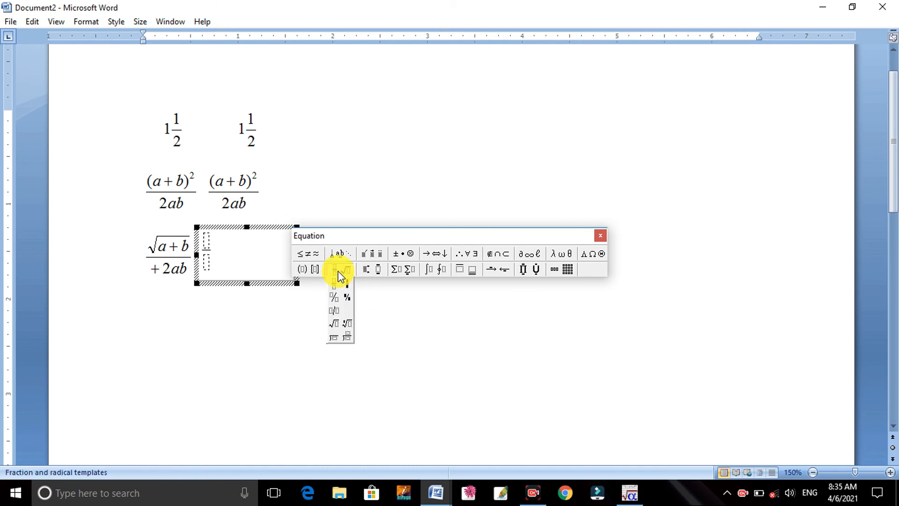
click(336, 324)
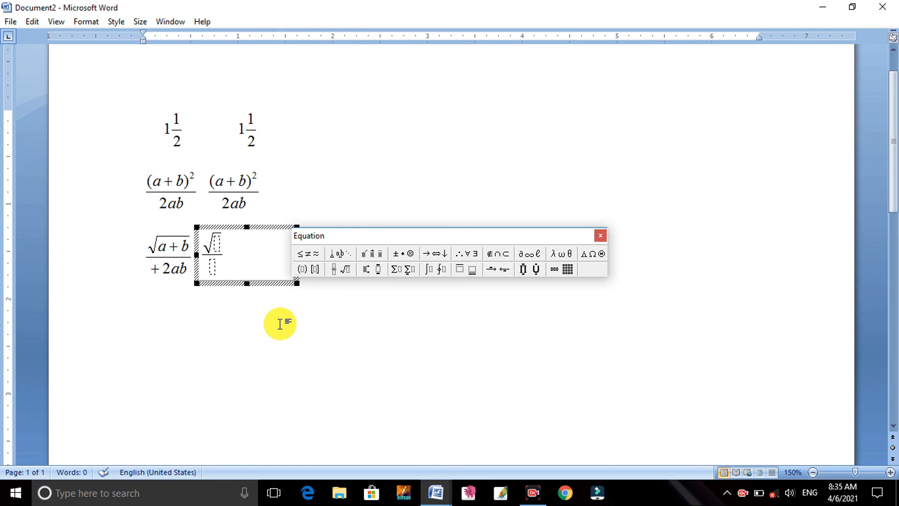
text(a)
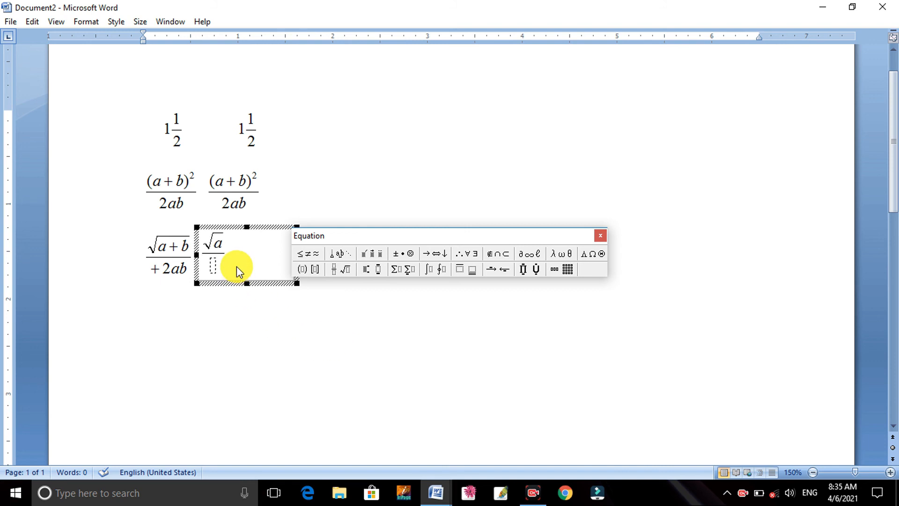
text(+b)
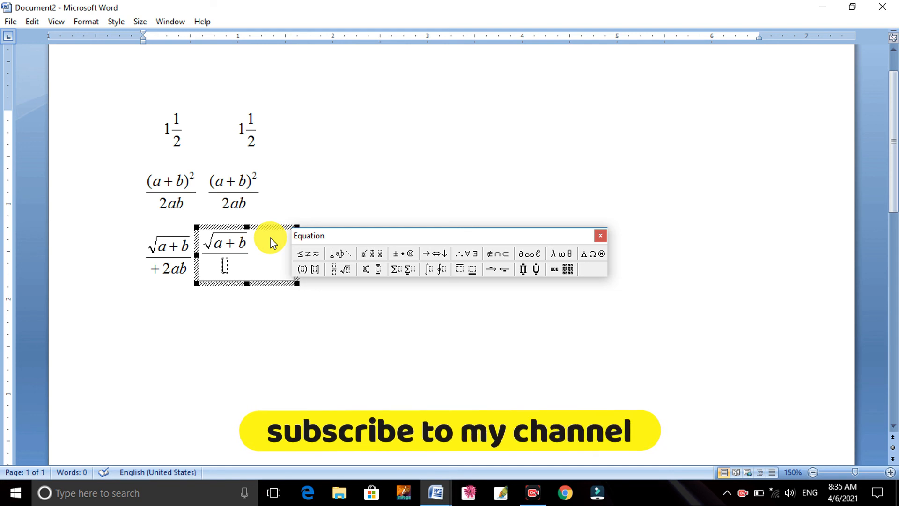
text(+2ab)
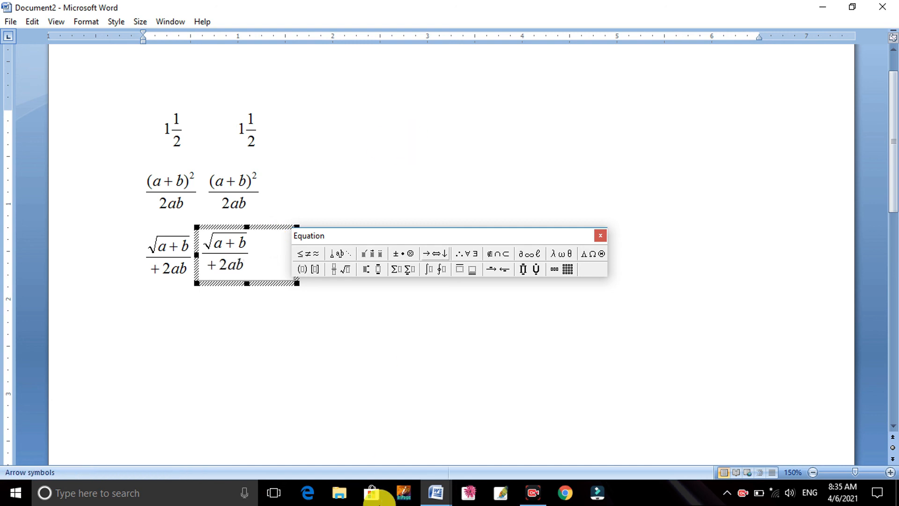
click(257, 295)
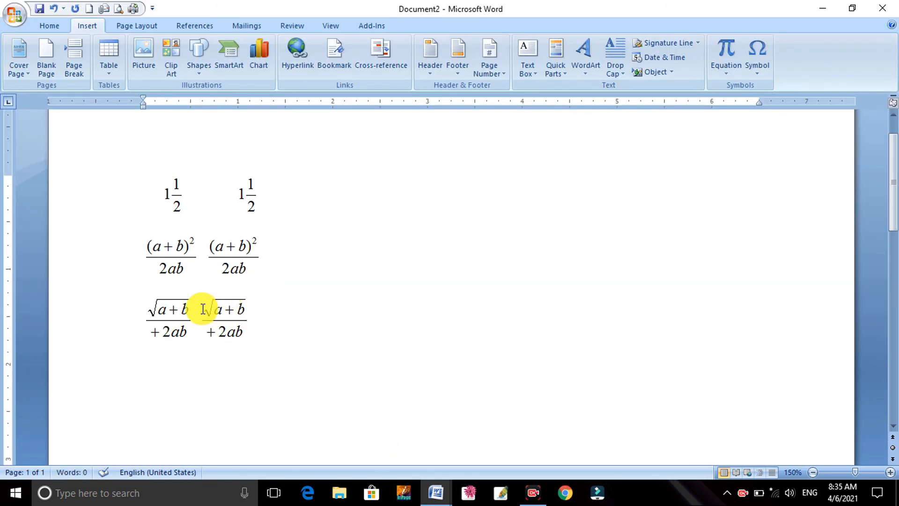
Remove some of the blank space before the second 1 1/2 so it sits closer to the first one
click(231, 200)
key(BackSpace)
key(BackSpace)
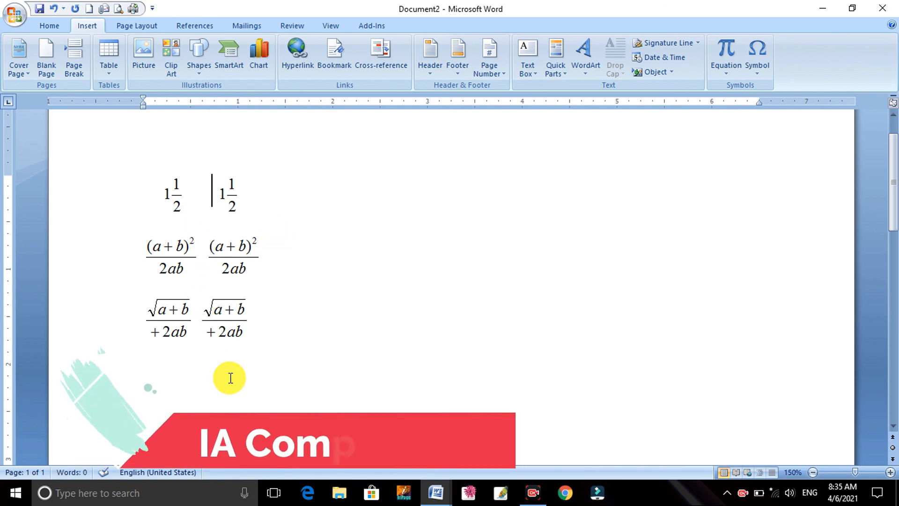